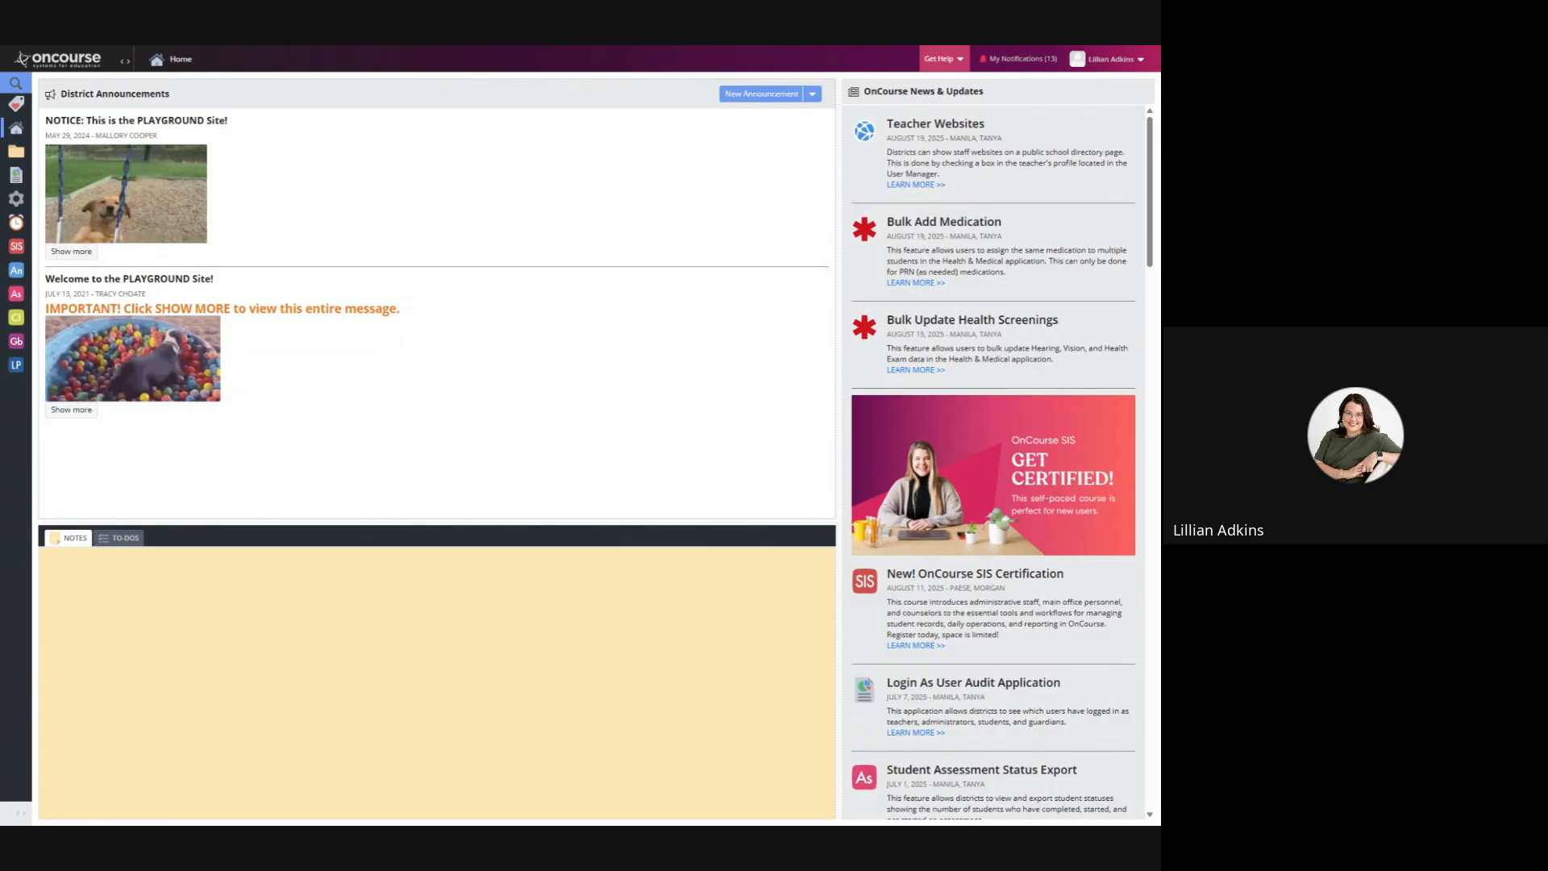
# Run a Student Info People search for active, currently enrolled students across all schools and grade levels.
pyautogui.click(16, 246)
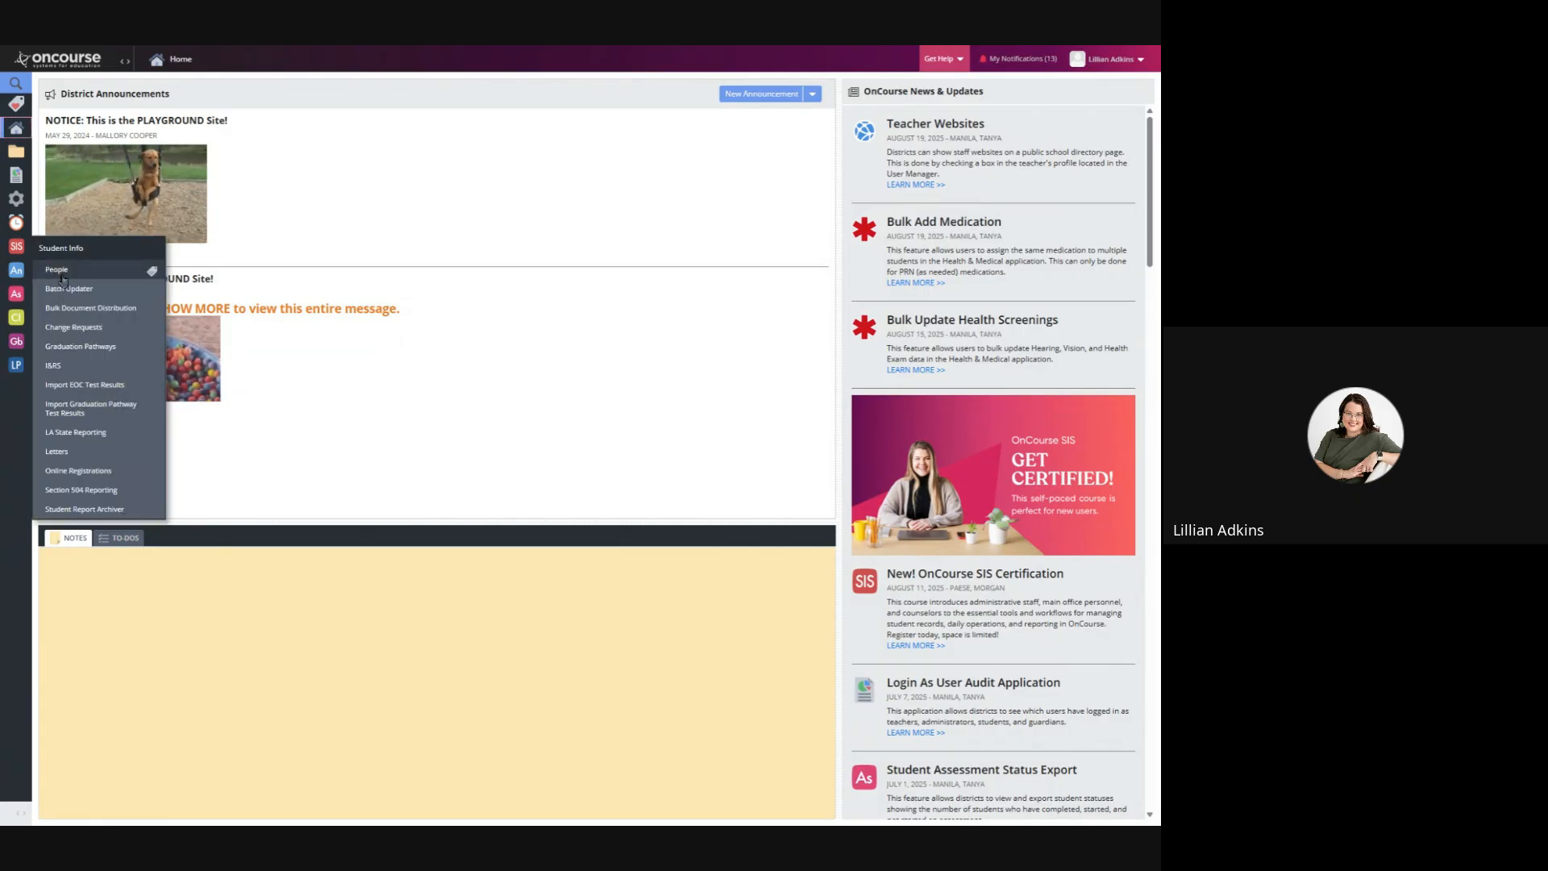
pyautogui.click(59, 271)
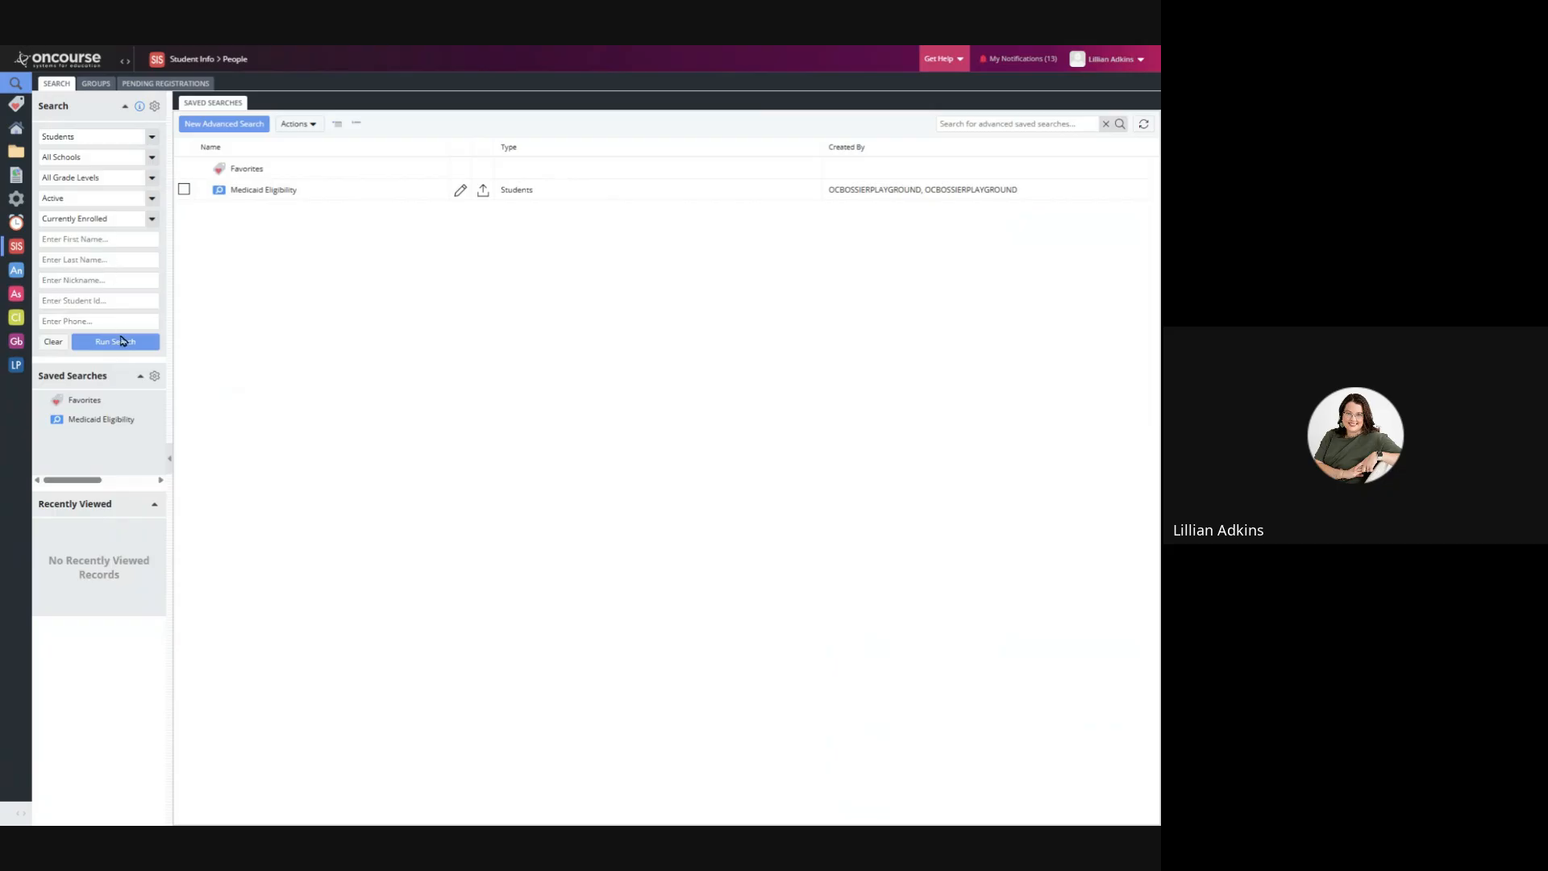
pyautogui.click(121, 340)
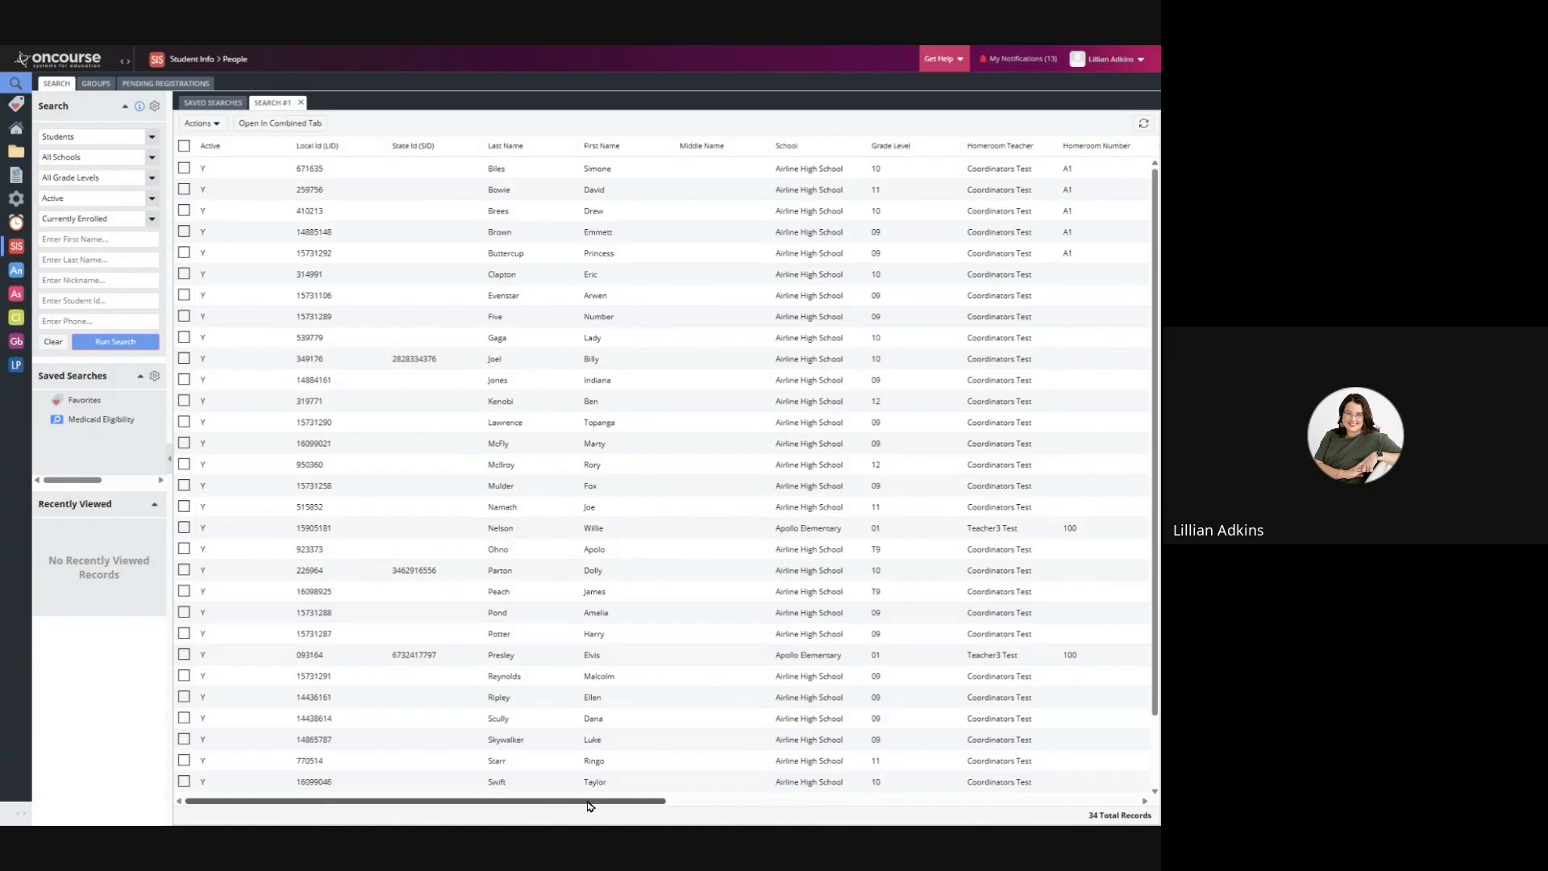
pyautogui.moveTo(588, 802); pyautogui.dragTo(590, 803)
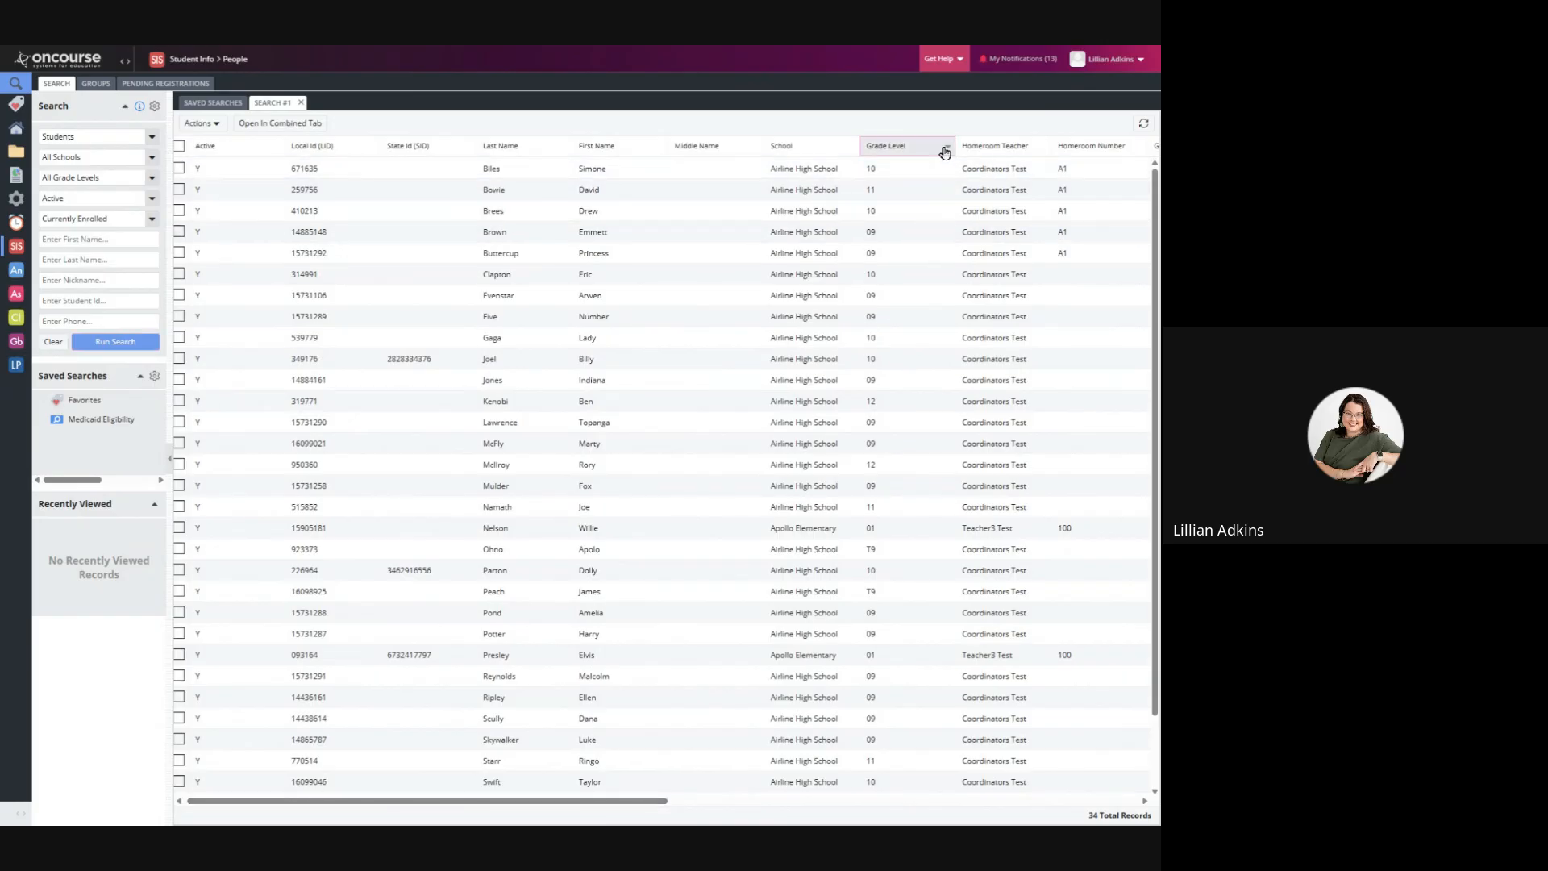
# Sort the student results by Grade Level in ascending order and filter that column to 09.
pyautogui.click(947, 146)
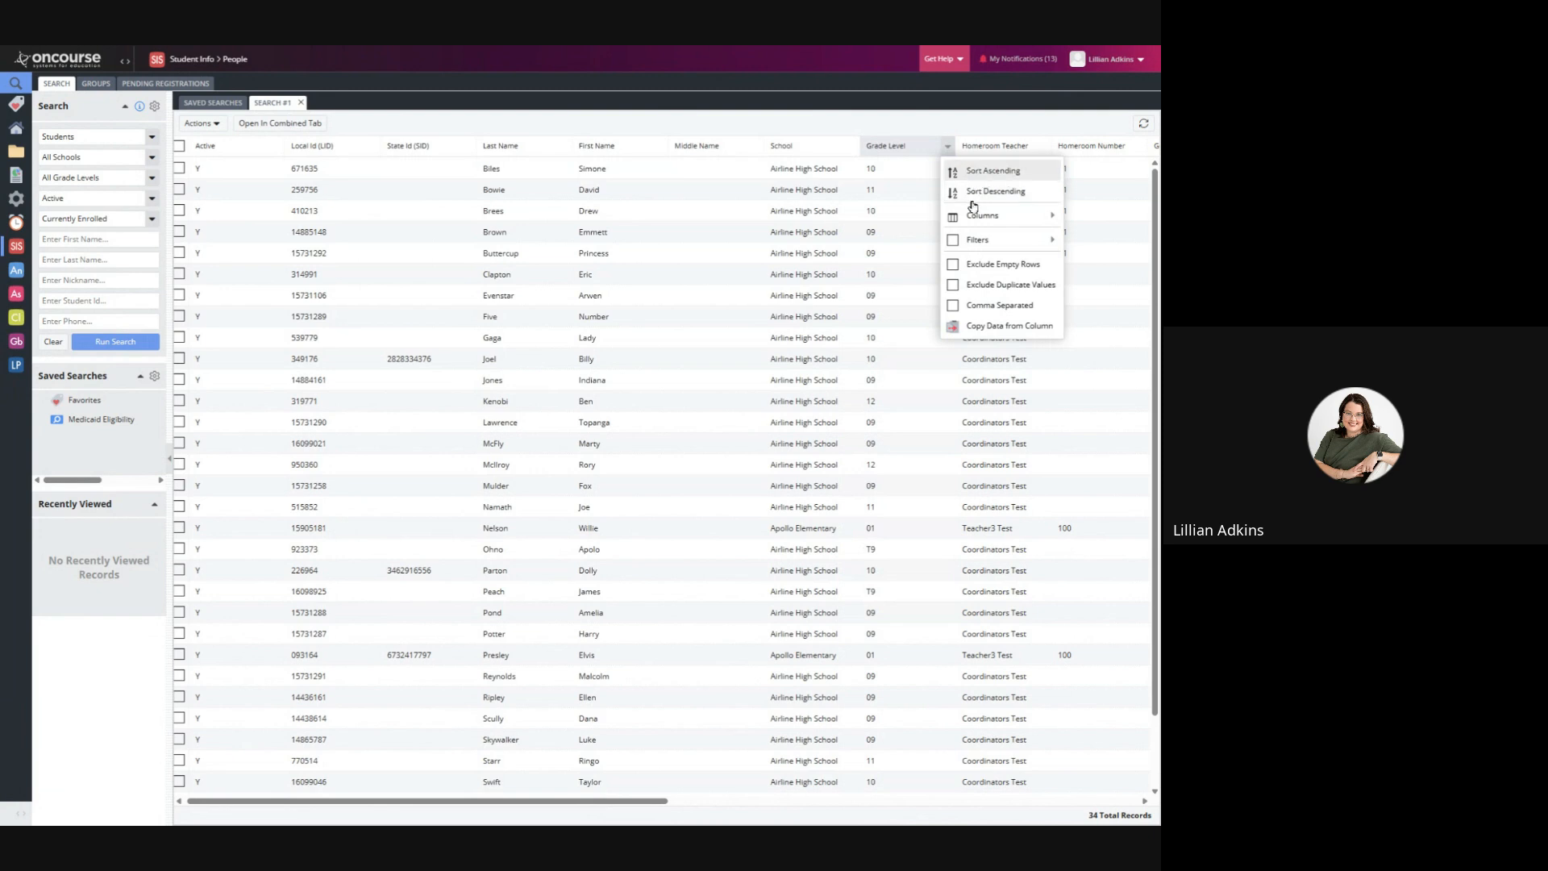
pyautogui.moveTo(976, 251)
pyautogui.click(993, 170)
pyautogui.click(947, 146)
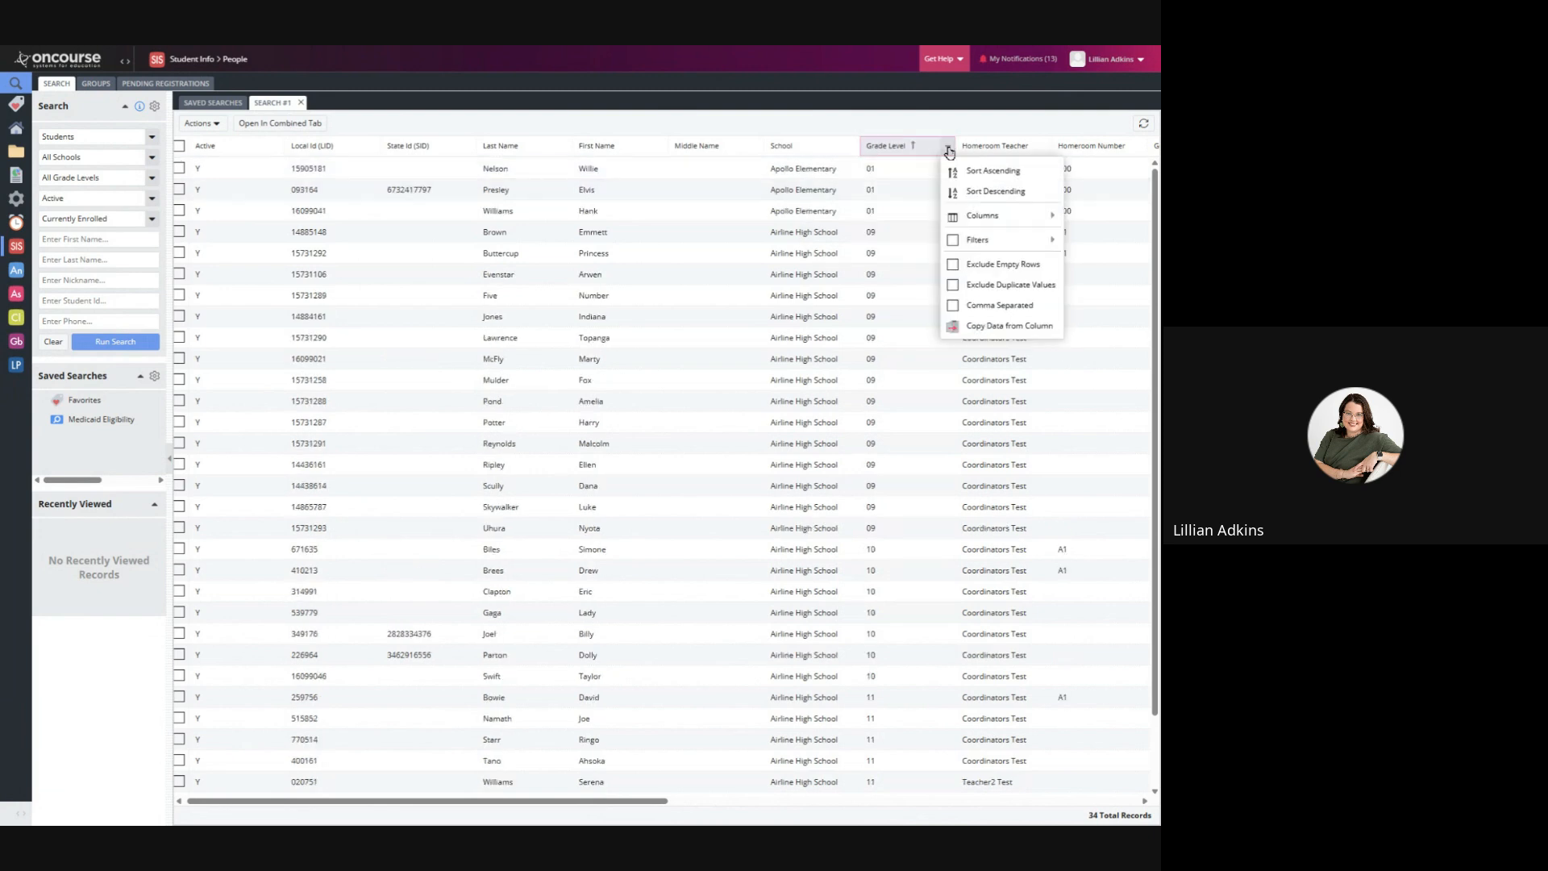
pyautogui.moveTo(984, 244)
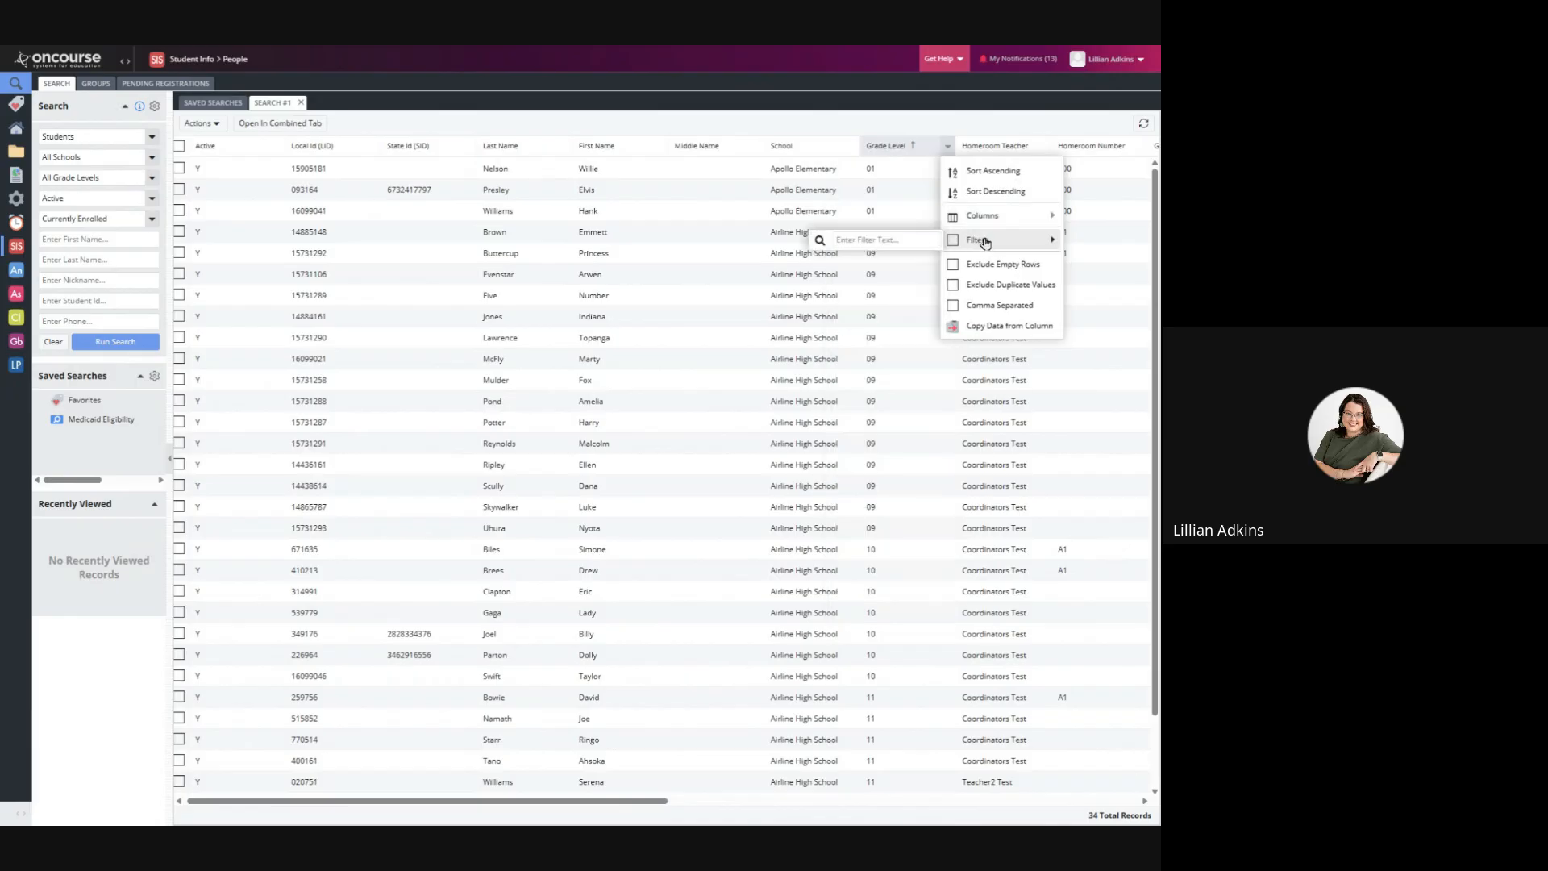
pyautogui.click(914, 244)
pyautogui.write('09')
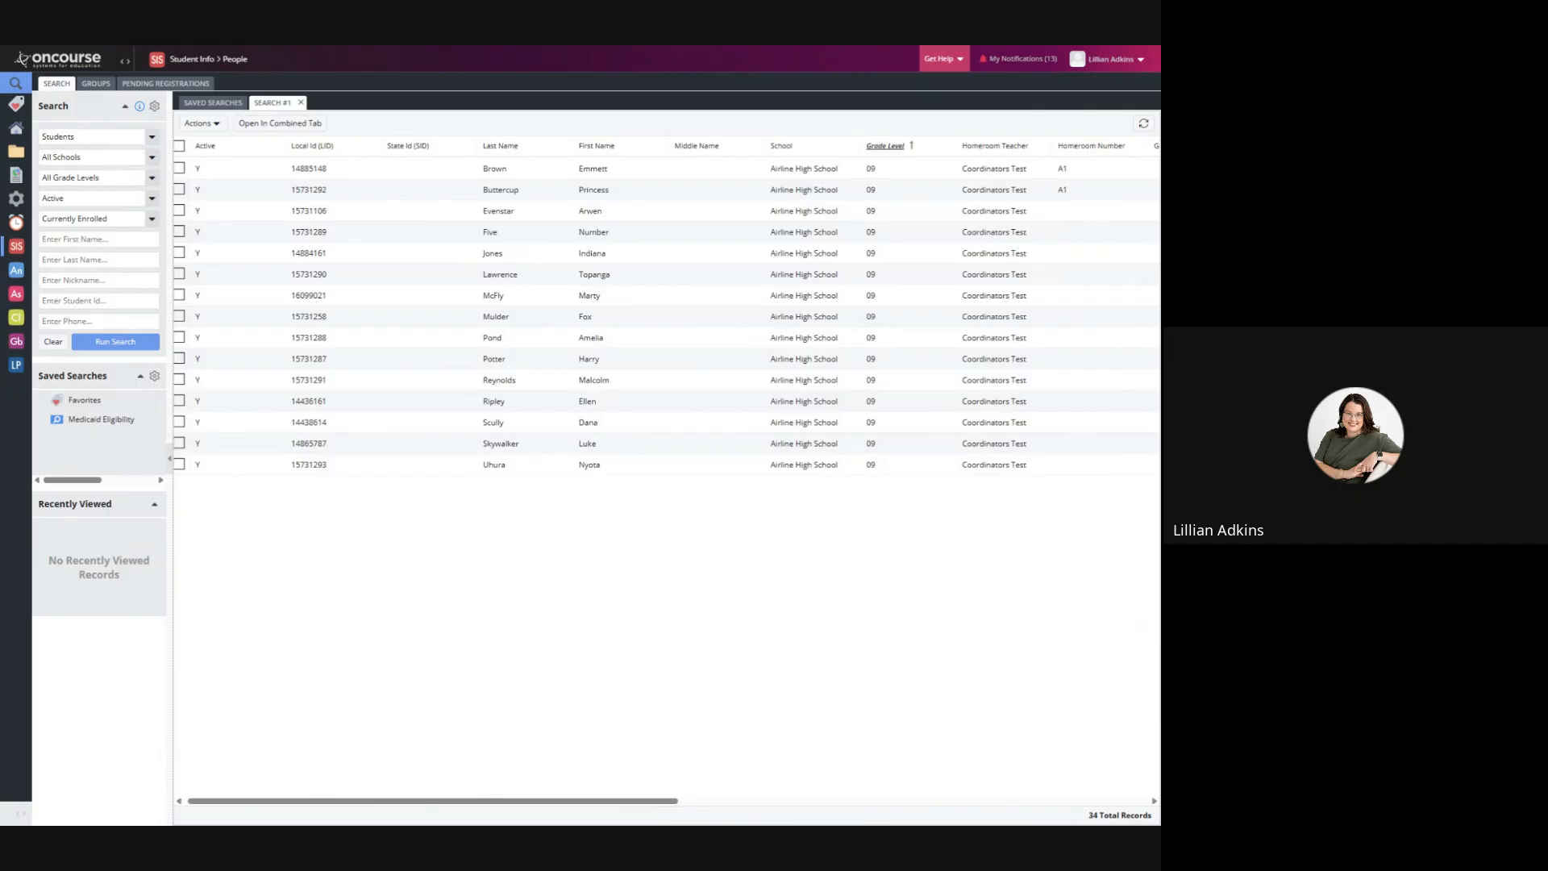
# Select all the filtered grade 09 students and start a new mail merge template for the selected results.
pyautogui.click(179, 147)
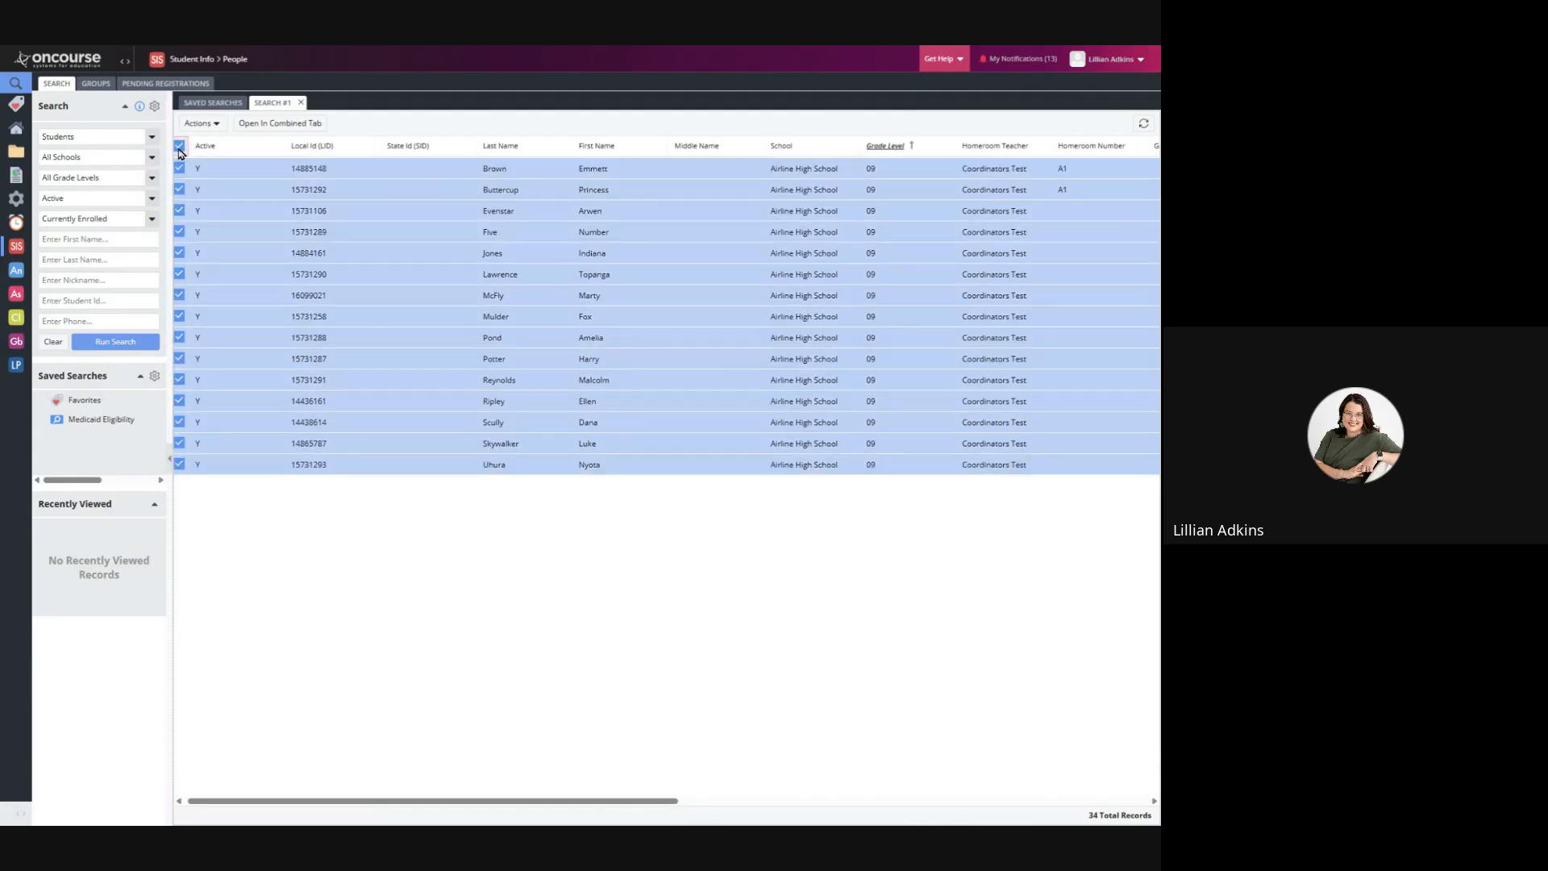
pyautogui.click(200, 123)
pyautogui.moveTo(254, 153)
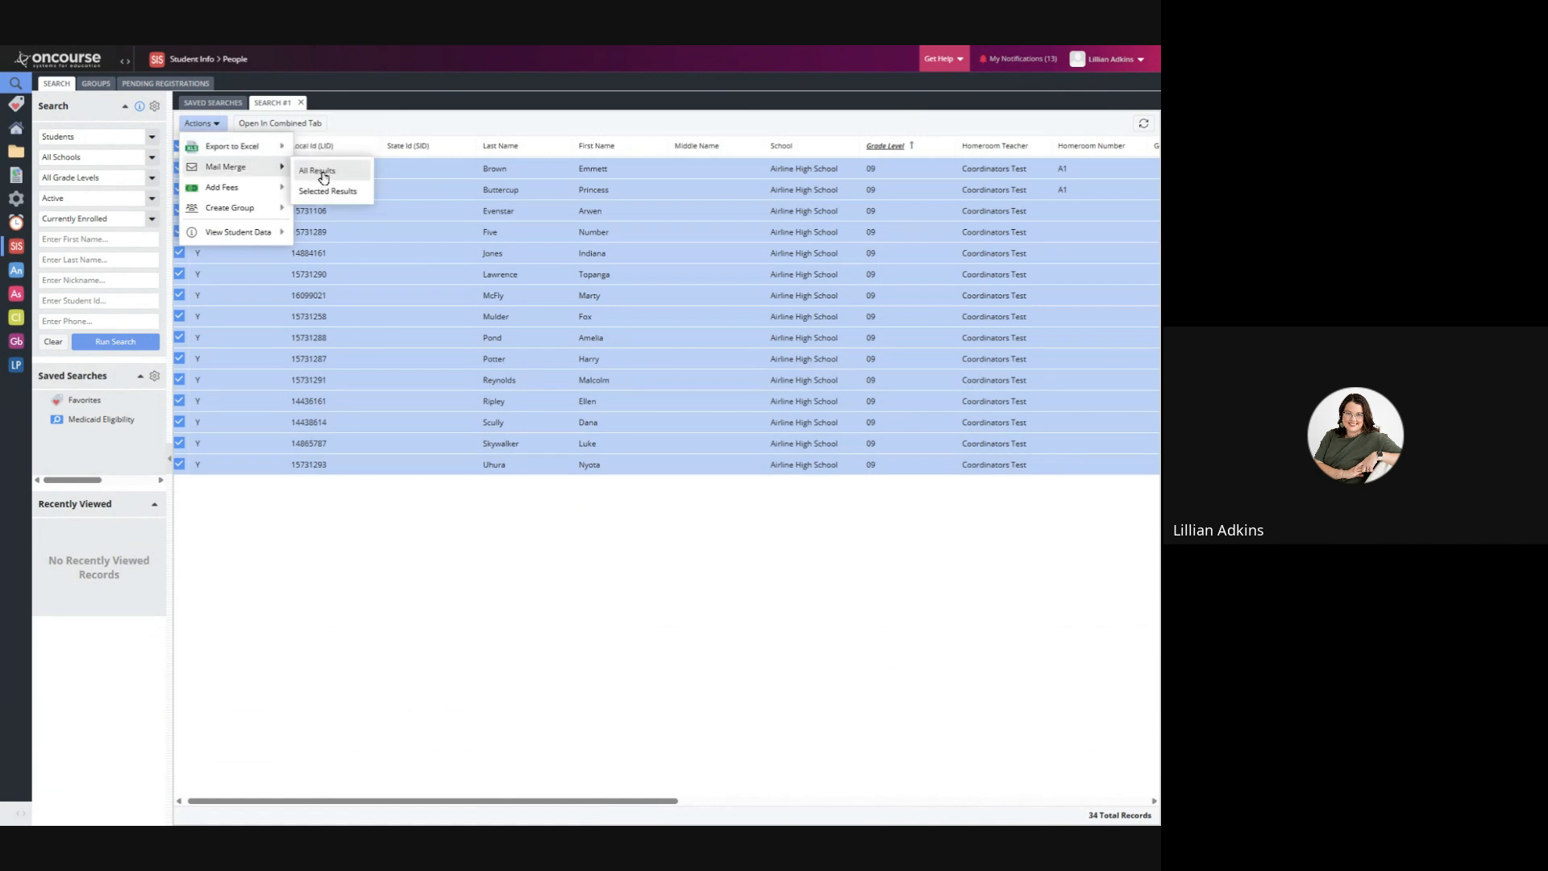
pyautogui.click(327, 191)
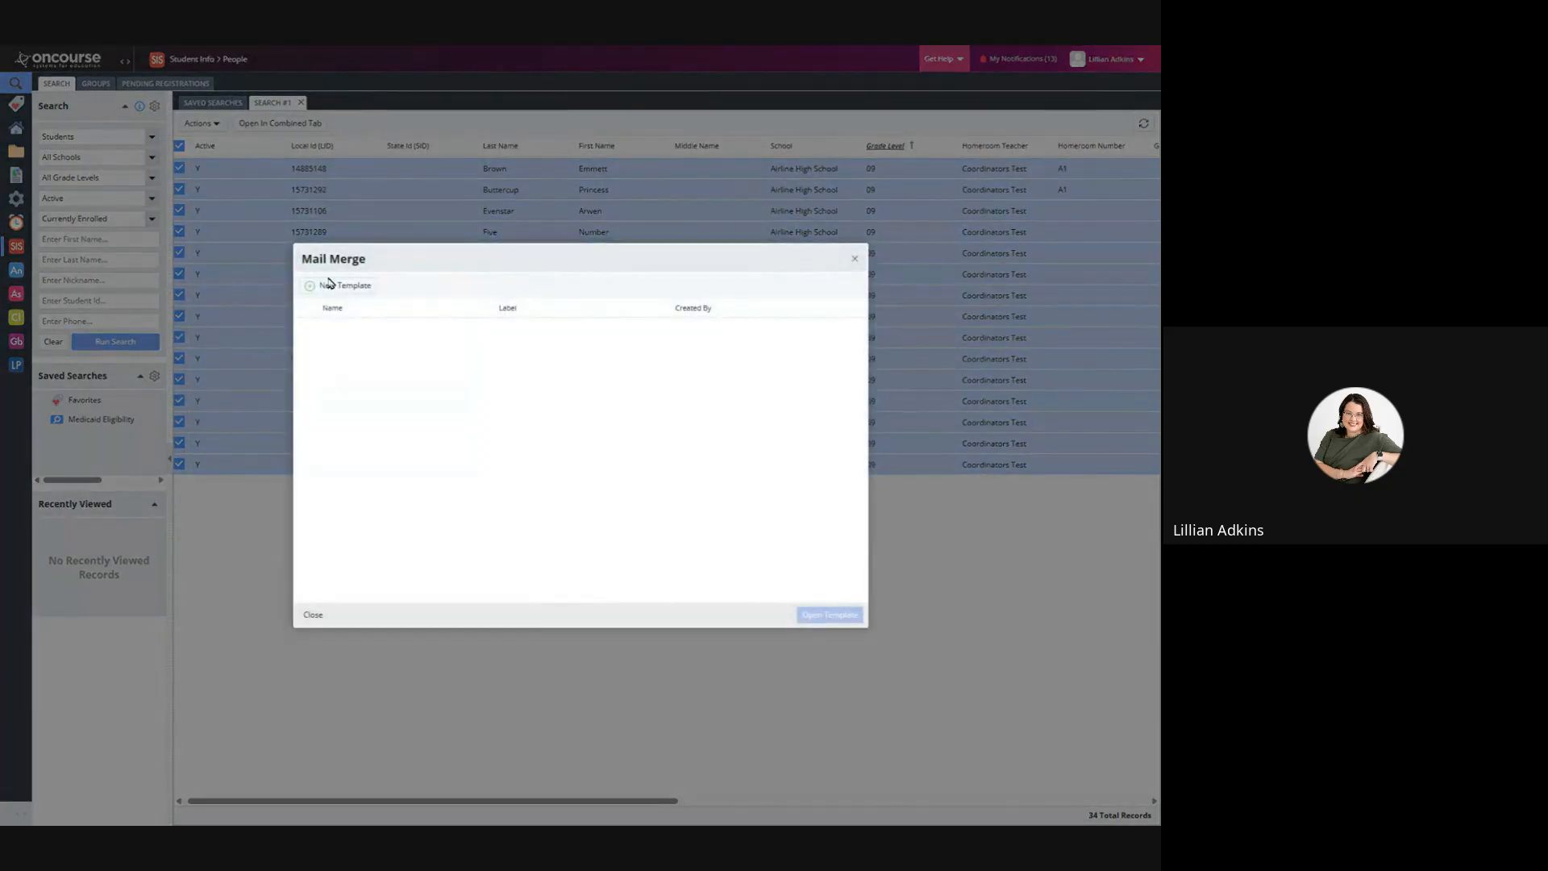
pyautogui.click(331, 287)
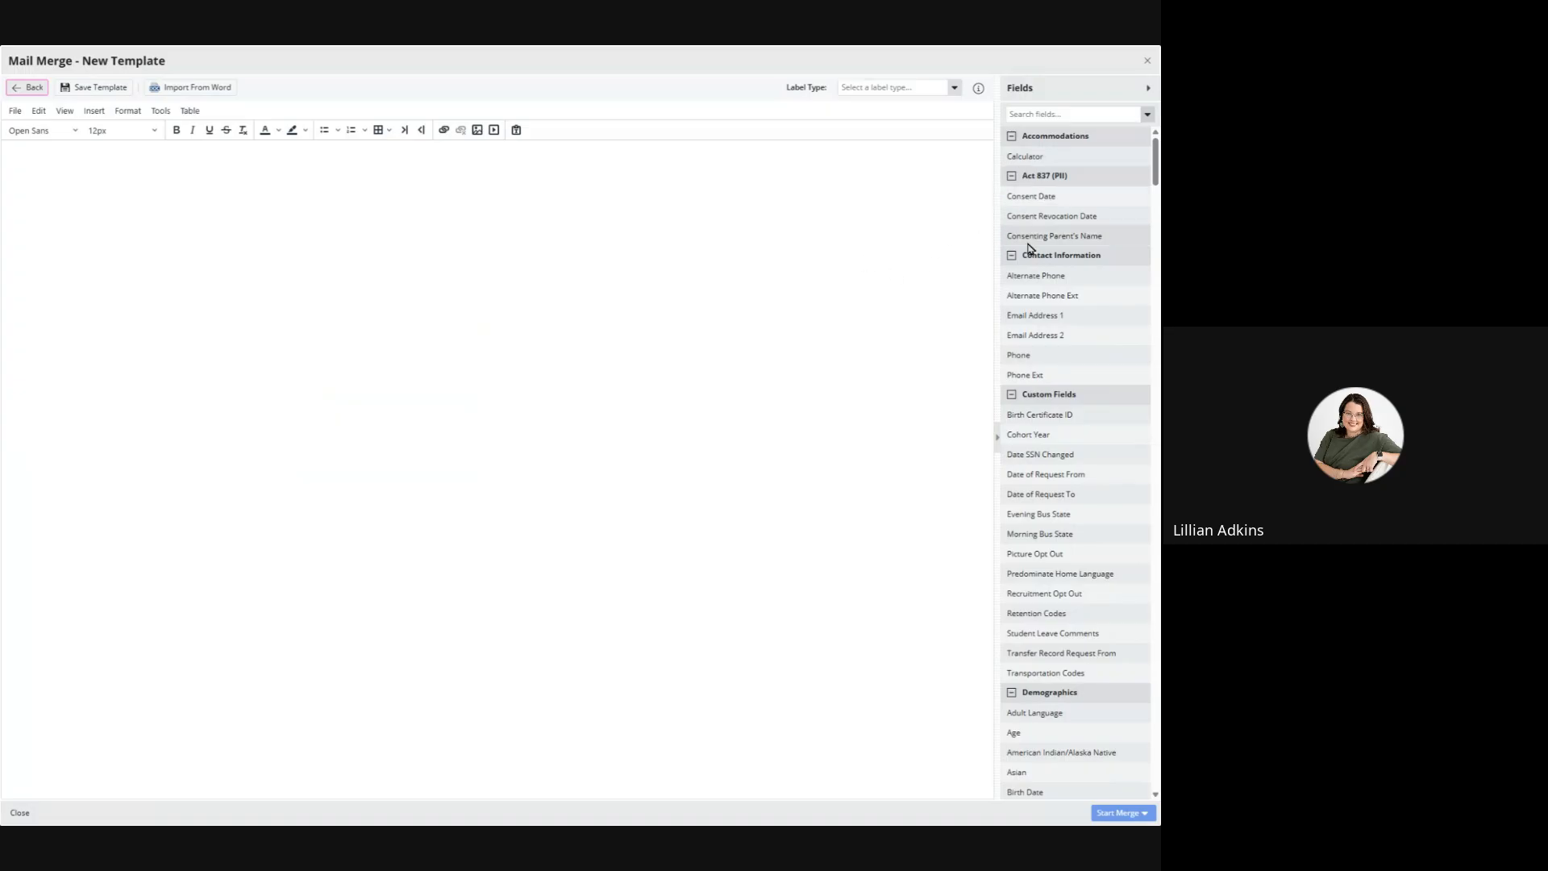
# Find the name fields and insert First Name and Last Name on the template's first line.
pyautogui.click(1052, 115)
pyautogui.write('nanme')
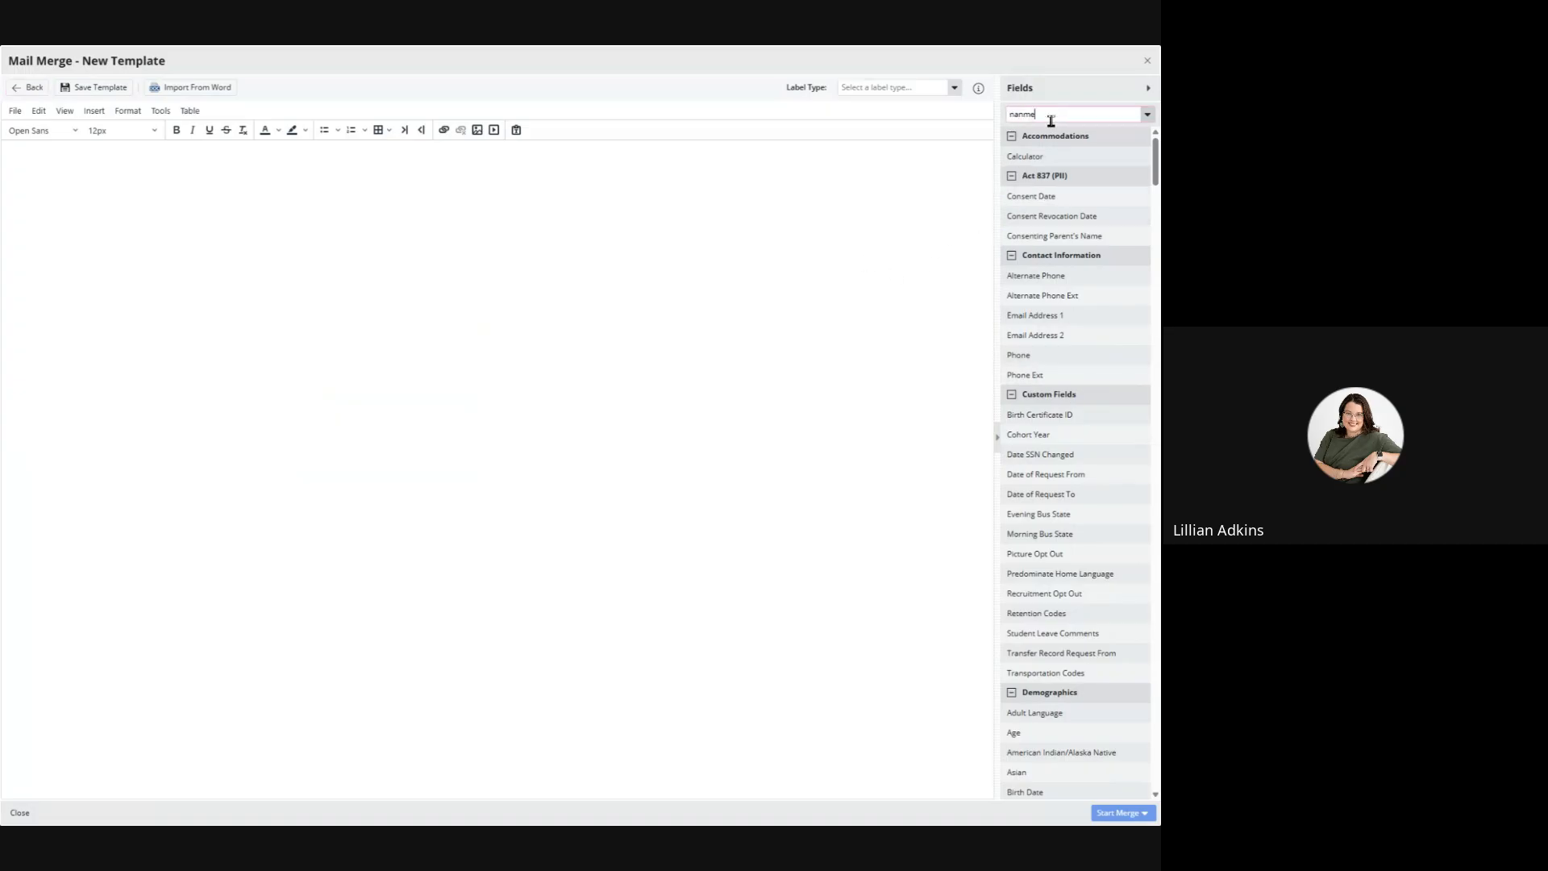
pyautogui.press('BackSpace')
pyautogui.press('BackSpace')
pyautogui.press('BackSpace')
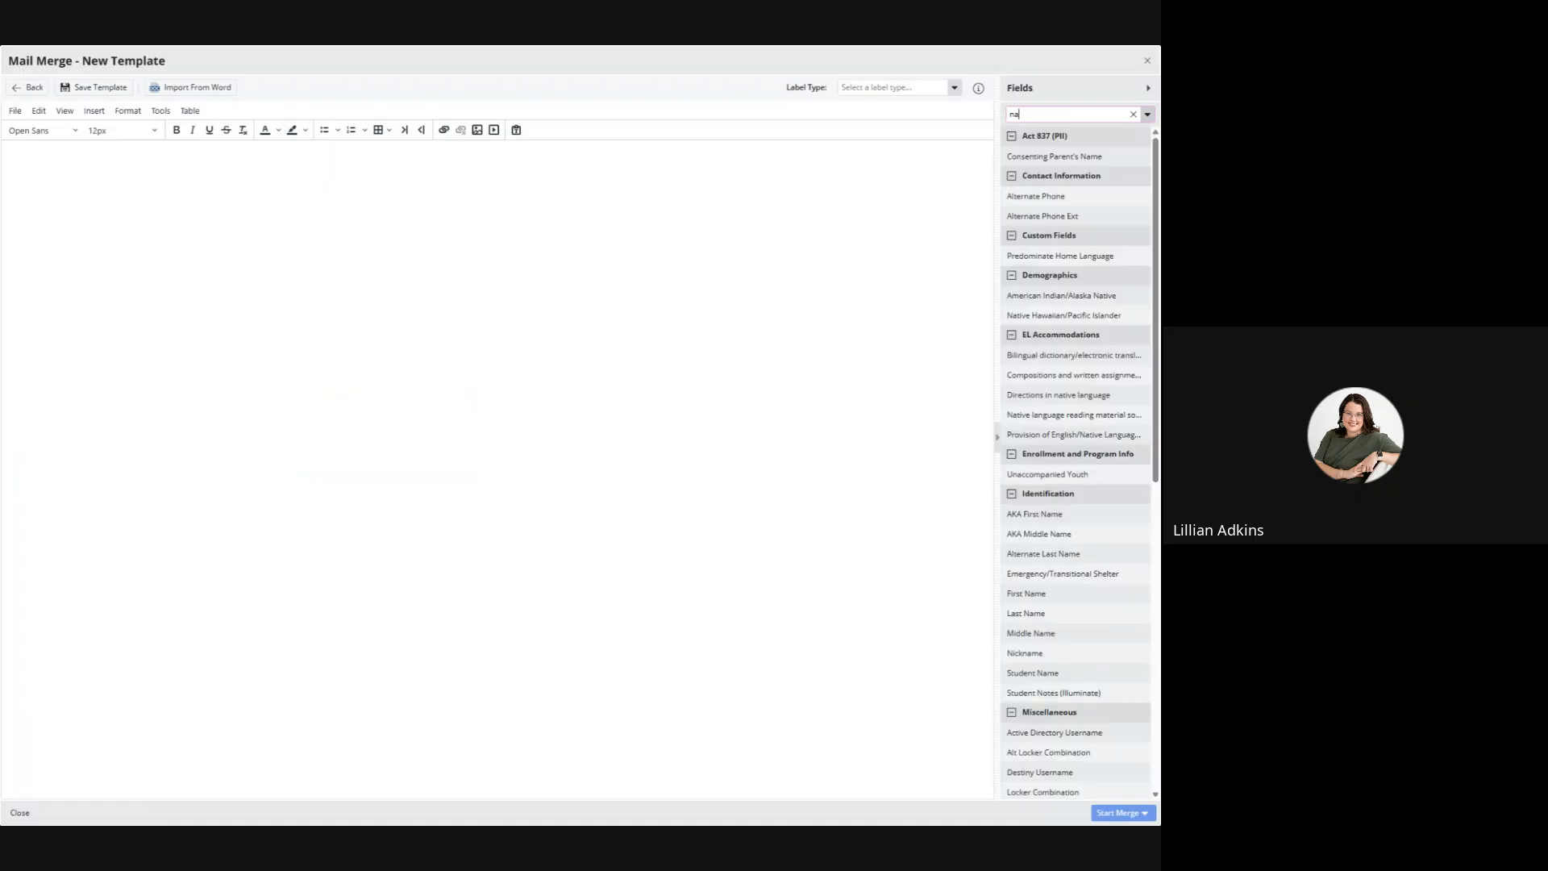
pyautogui.write('me')
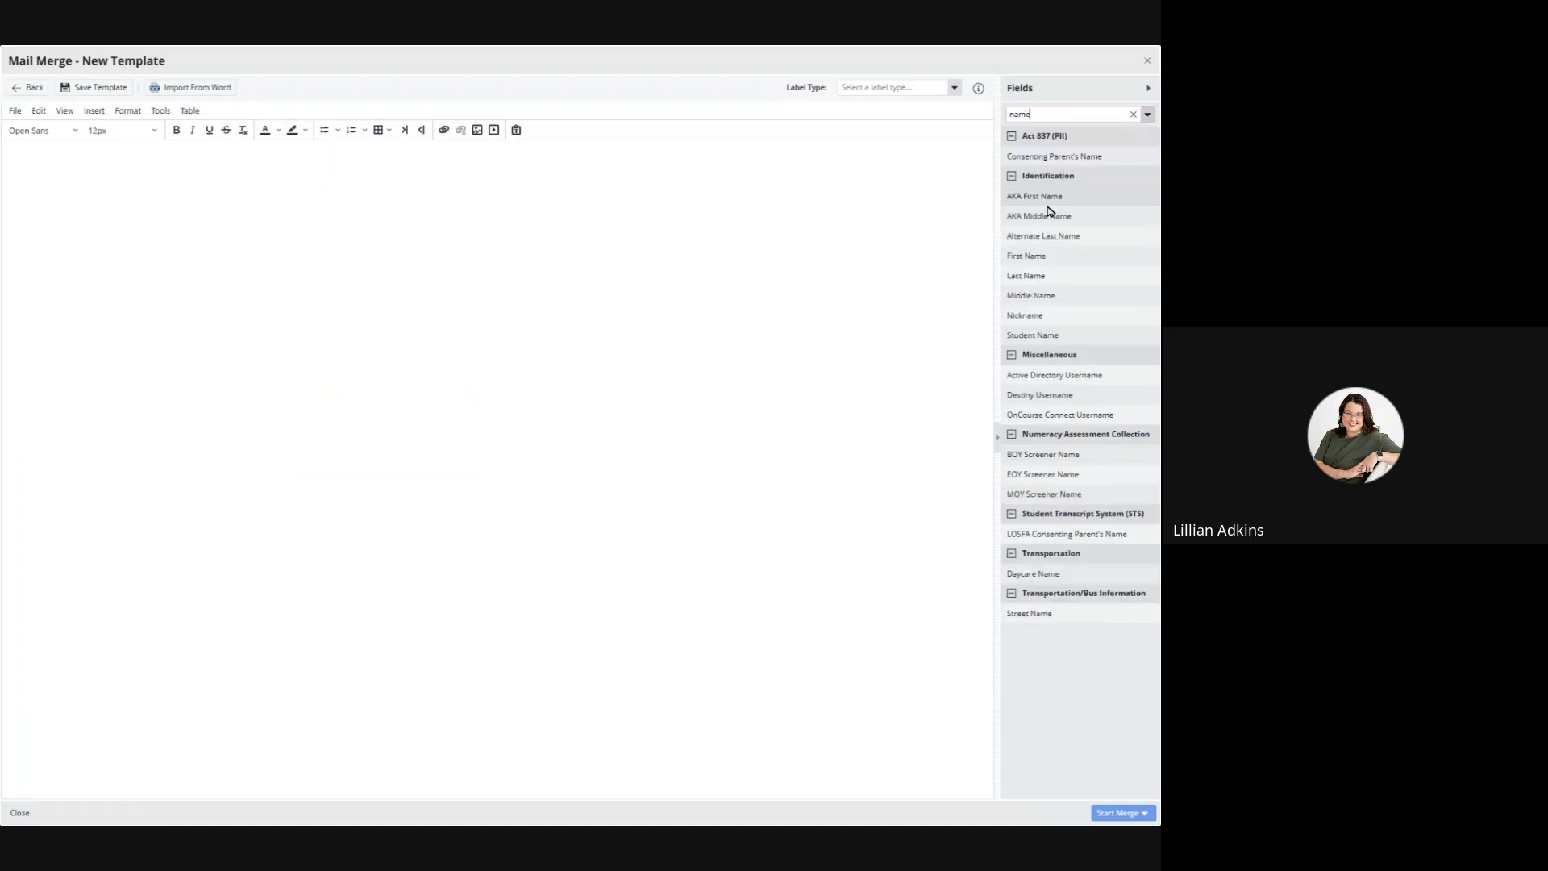
pyautogui.click(1031, 257)
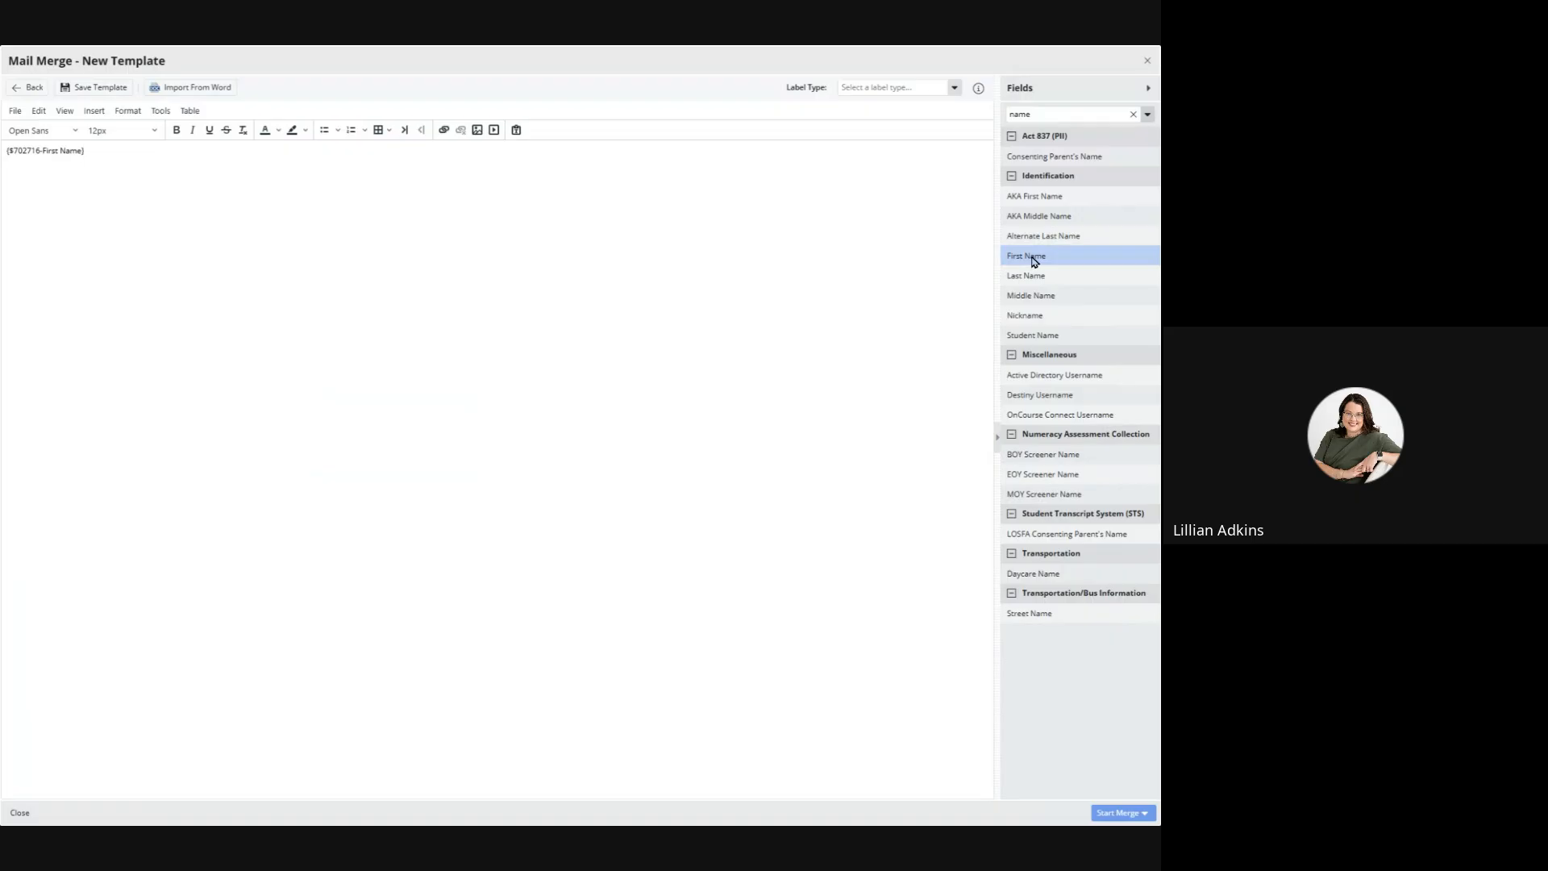
pyautogui.click(1040, 277)
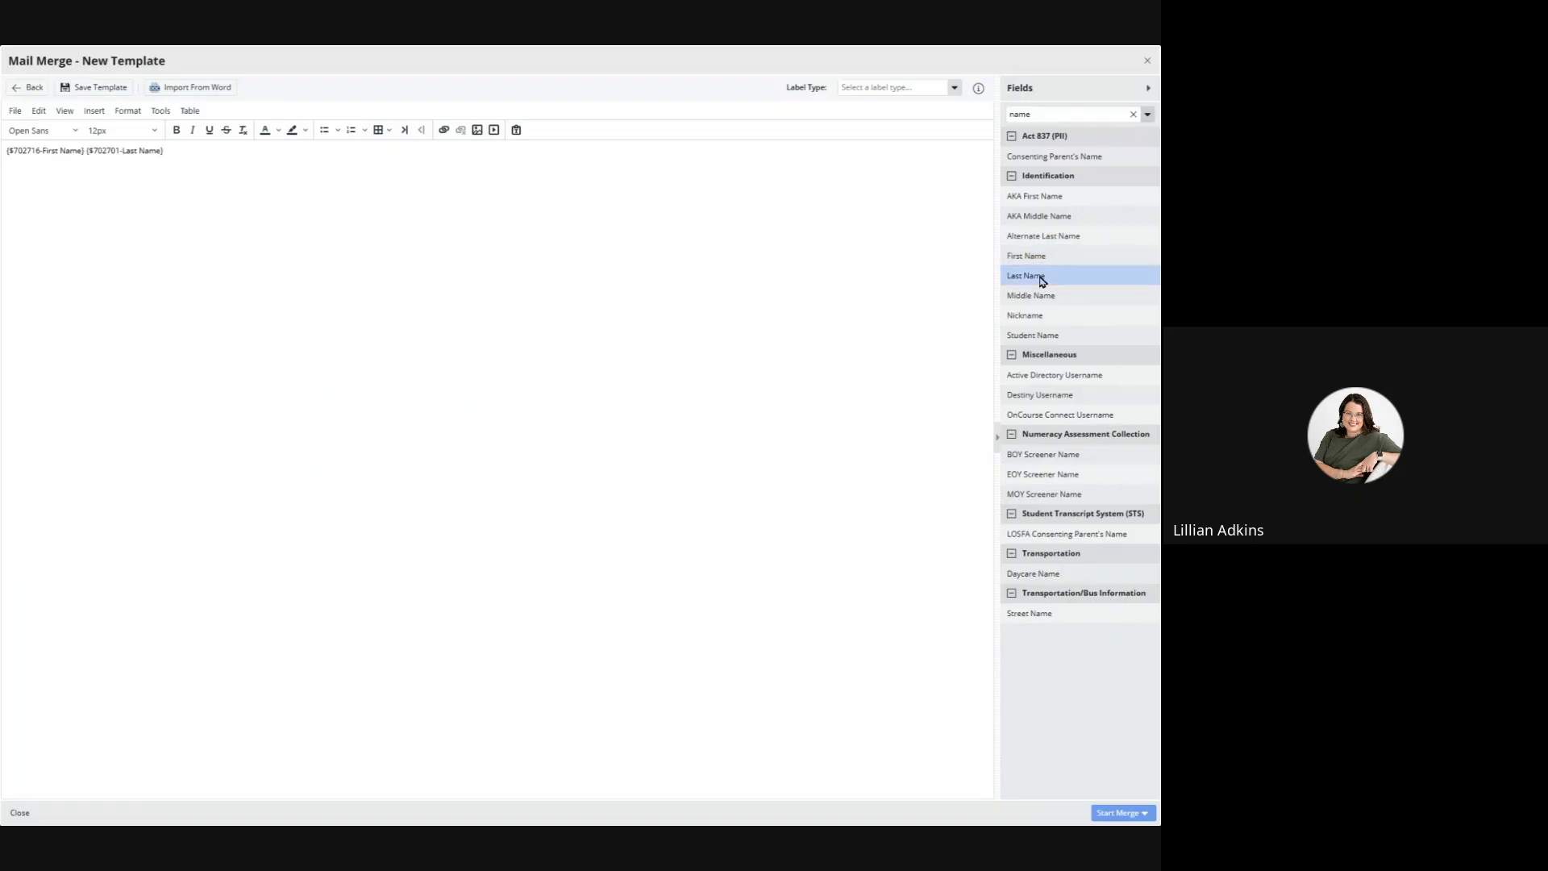
# Add the Local Id (LID) and Homeroom Teacher fields on separate lines below the student name.
pyautogui.doubleClick(1053, 115)
pyautogui.write('LID')
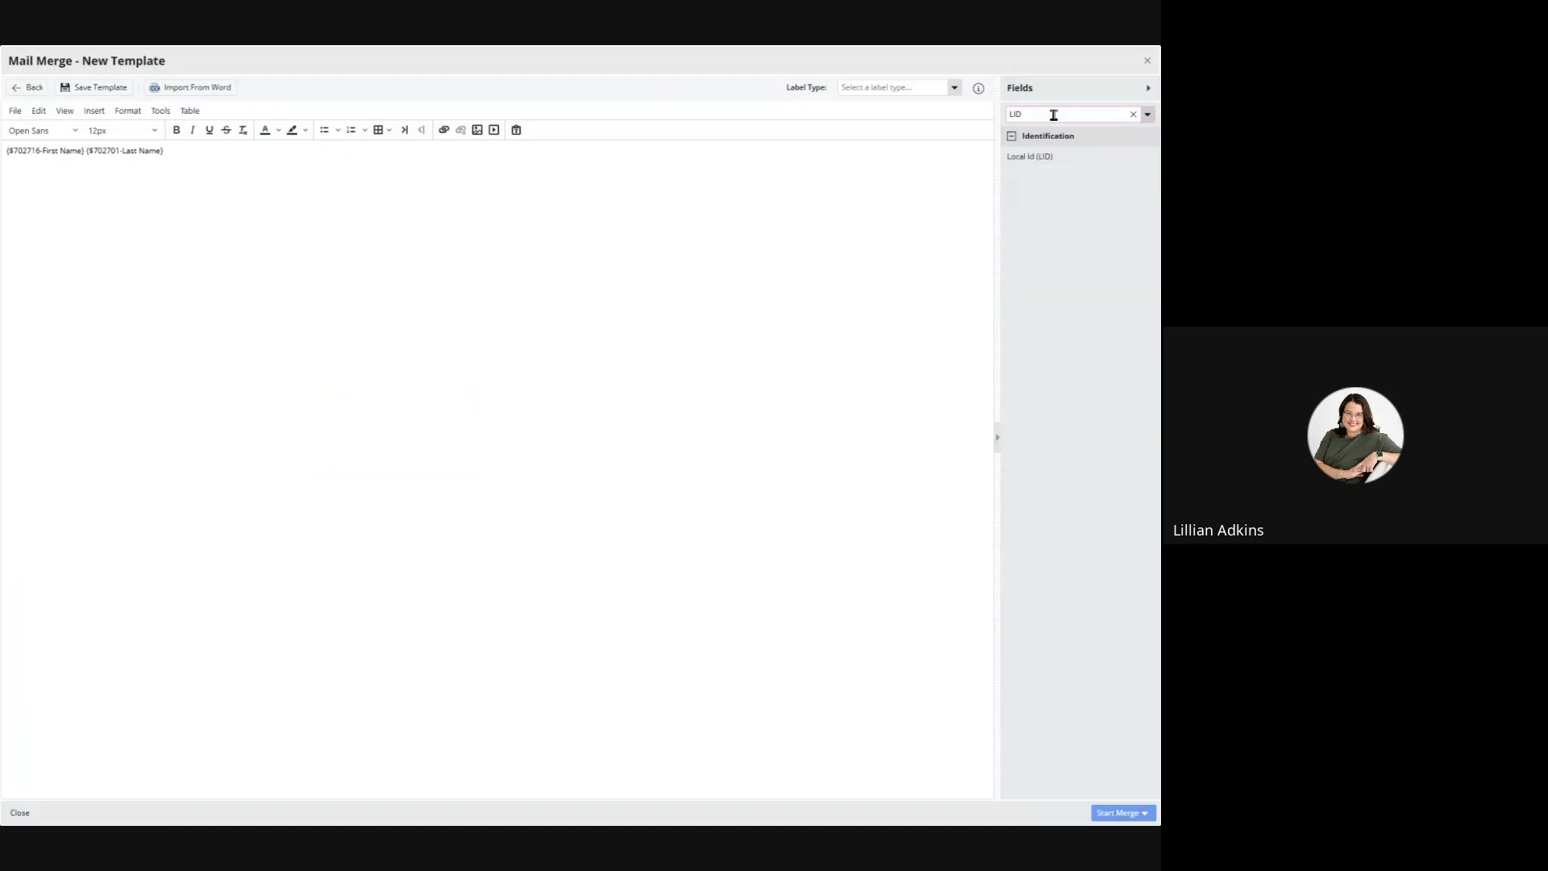
pyautogui.click(1069, 151)
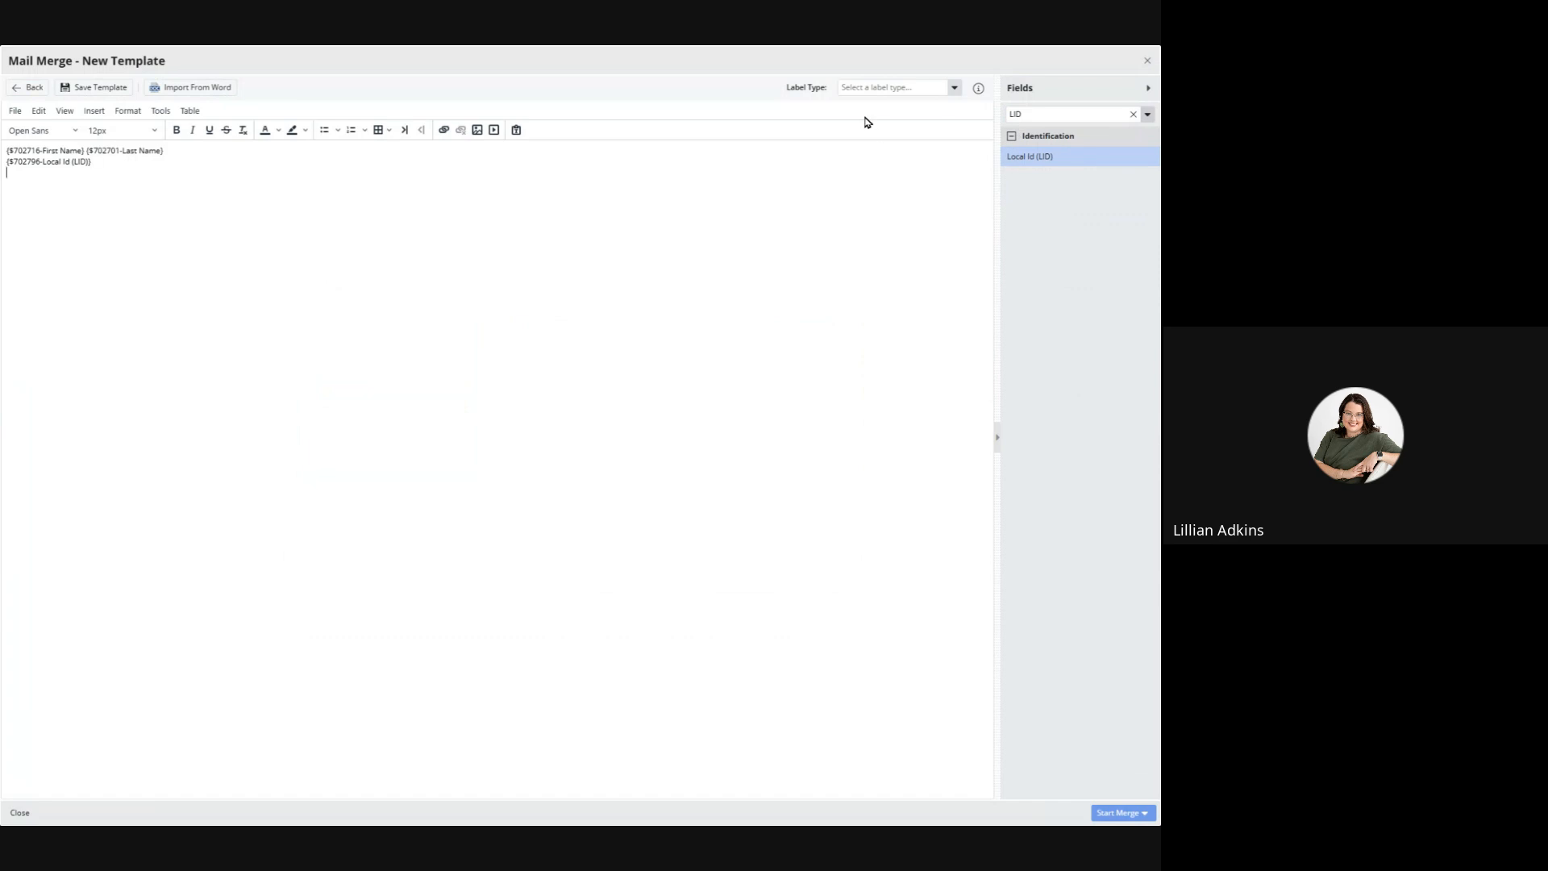
pyautogui.doubleClick(1019, 113)
pyautogui.write('Home')
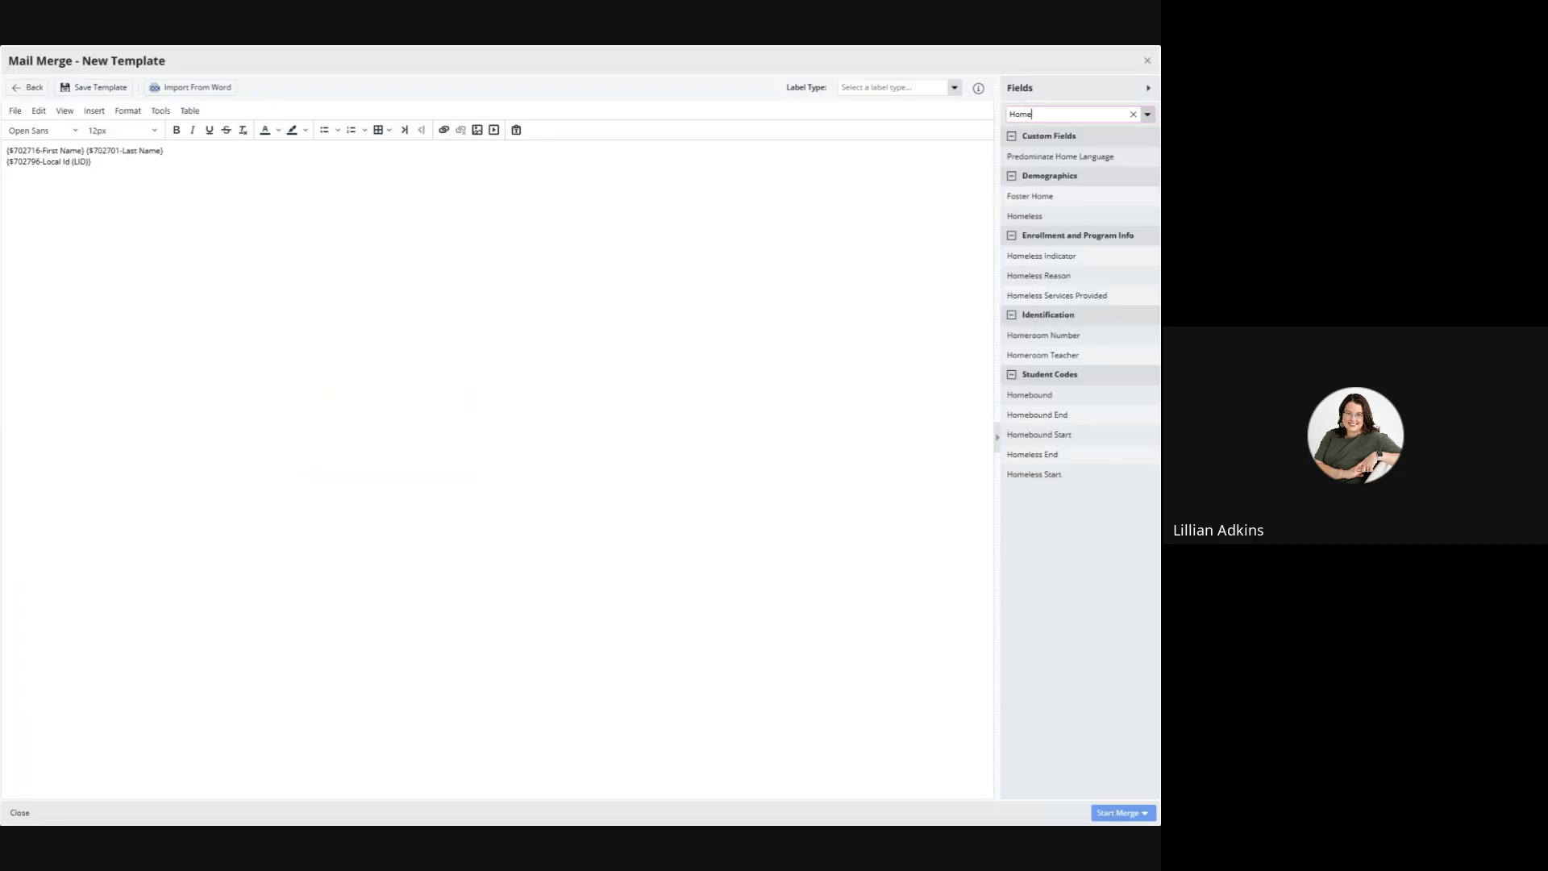
pyautogui.doubleClick(1081, 355)
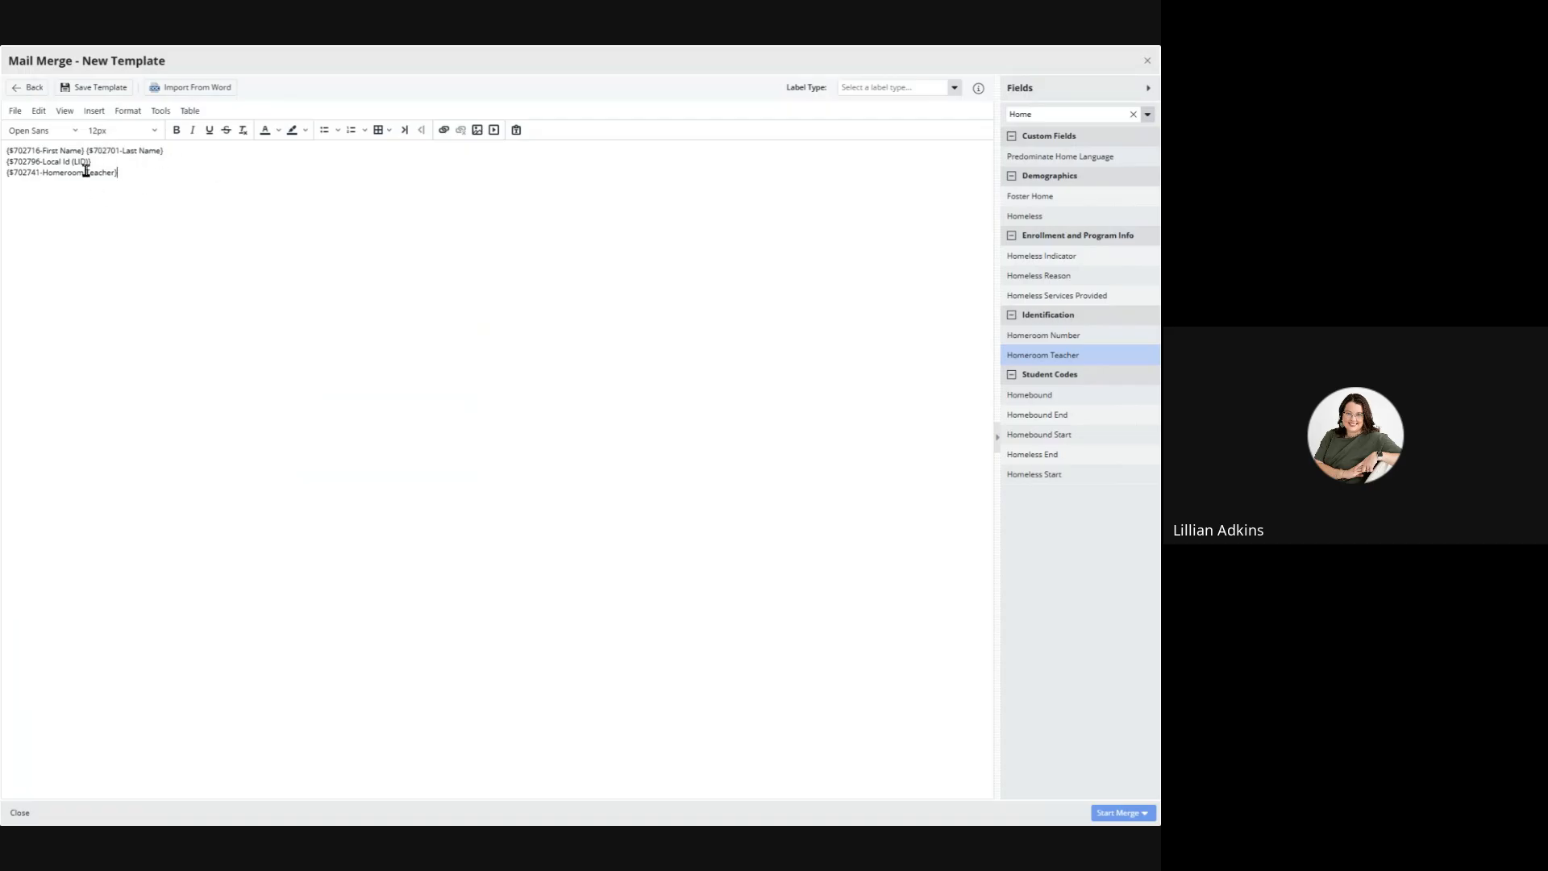
# Make the First Name and Last Name line of the template bold.
pyautogui.moveTo(165, 151); pyautogui.dragTo(2, 154)
pyautogui.click(177, 130)
pyautogui.click(169, 172)
# Set the label type to Avery 5160 Family and run the merge as a PDF.
pyautogui.click(952, 89)
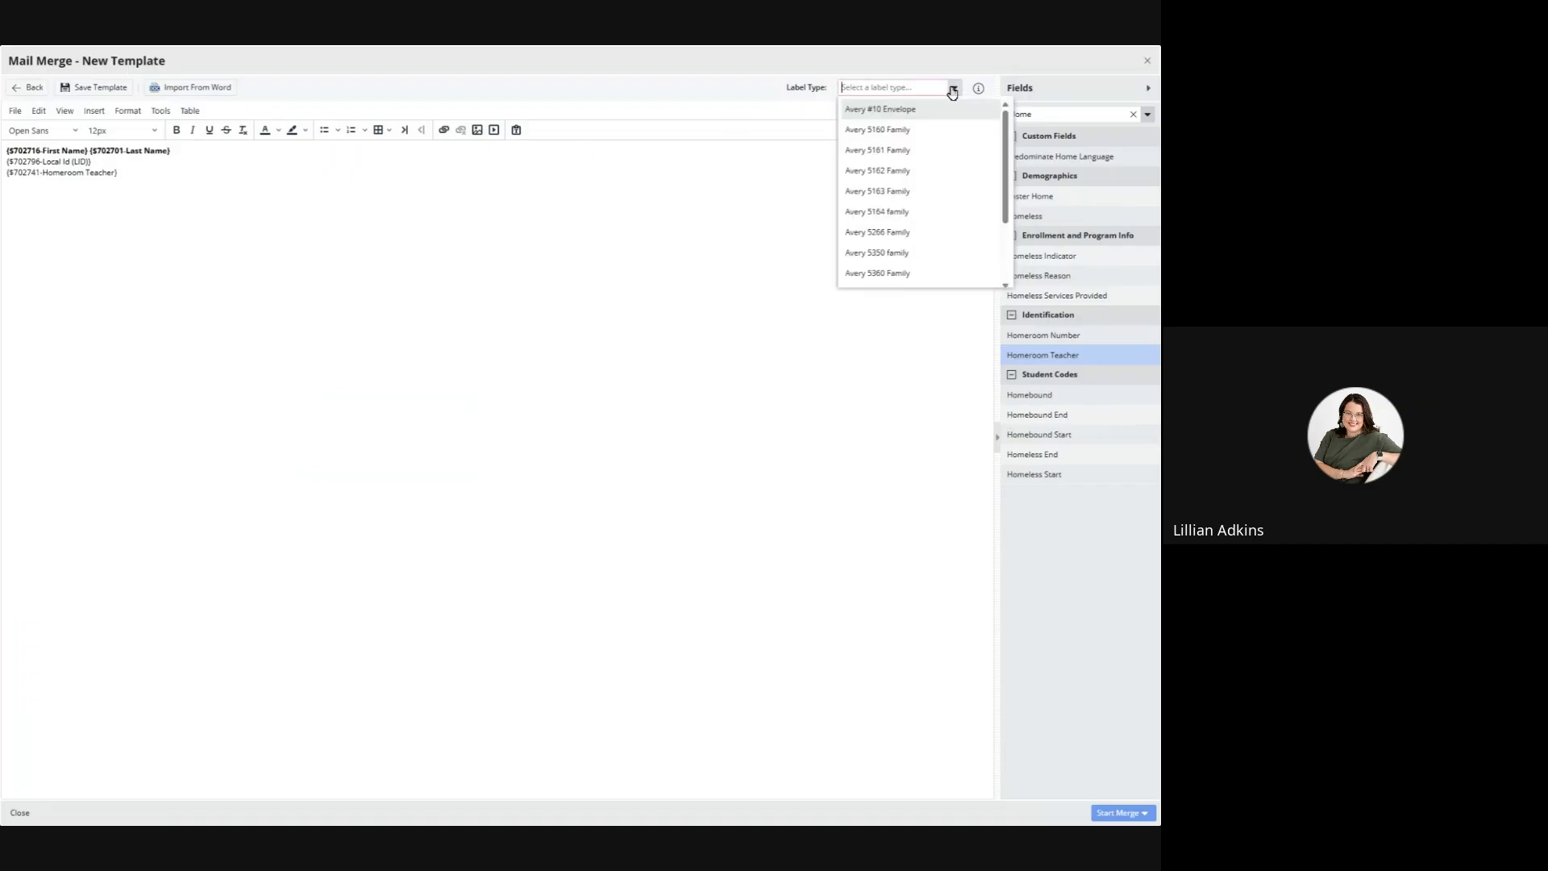
pyautogui.click(964, 131)
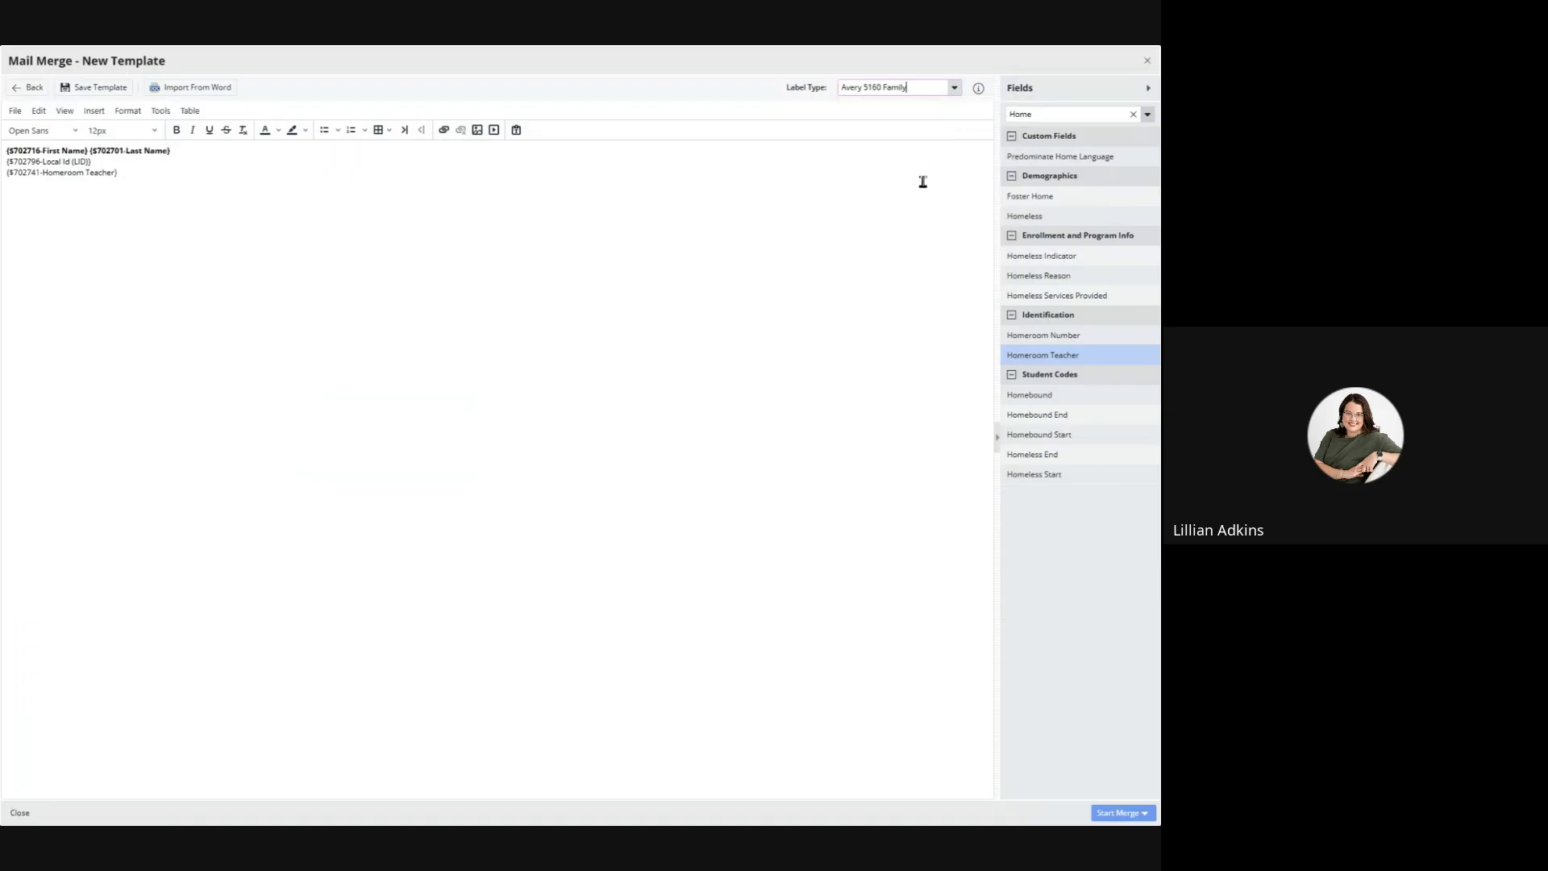
pyautogui.click(1121, 814)
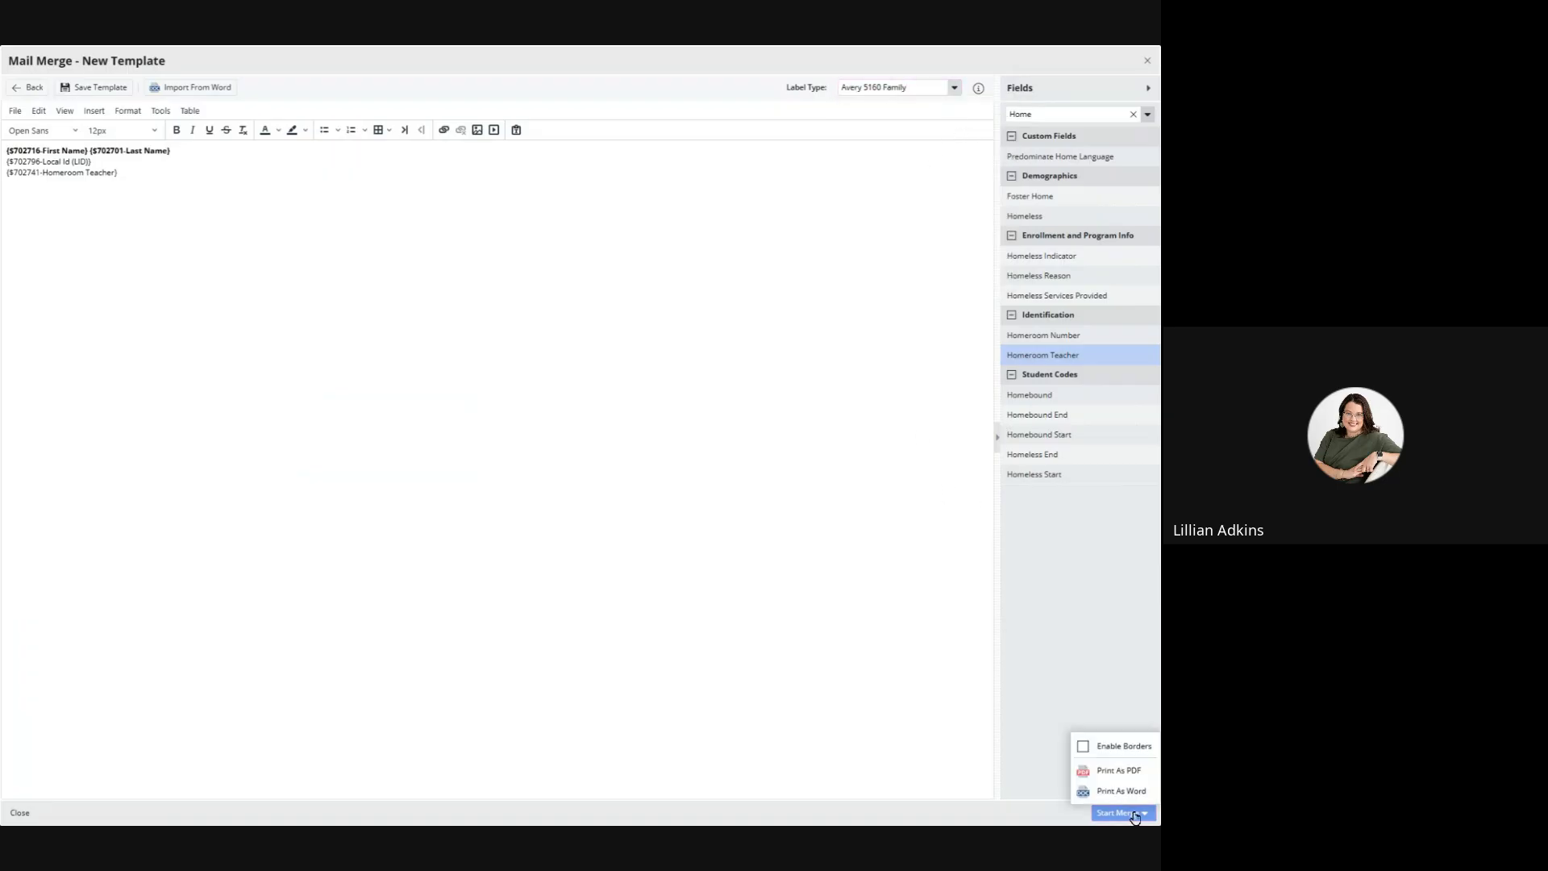
pyautogui.click(1119, 771)
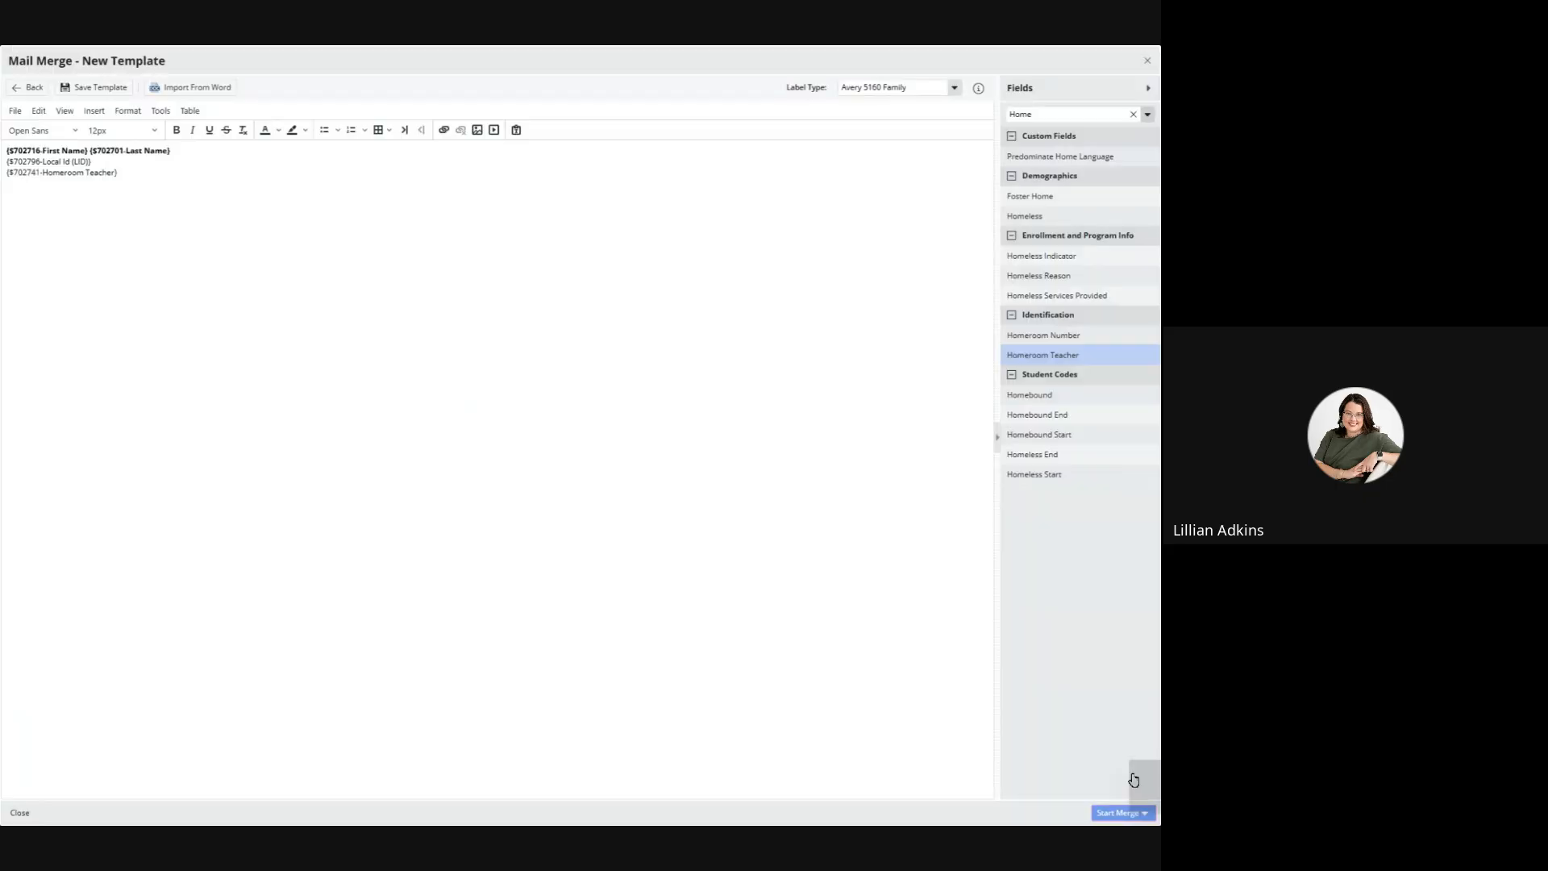